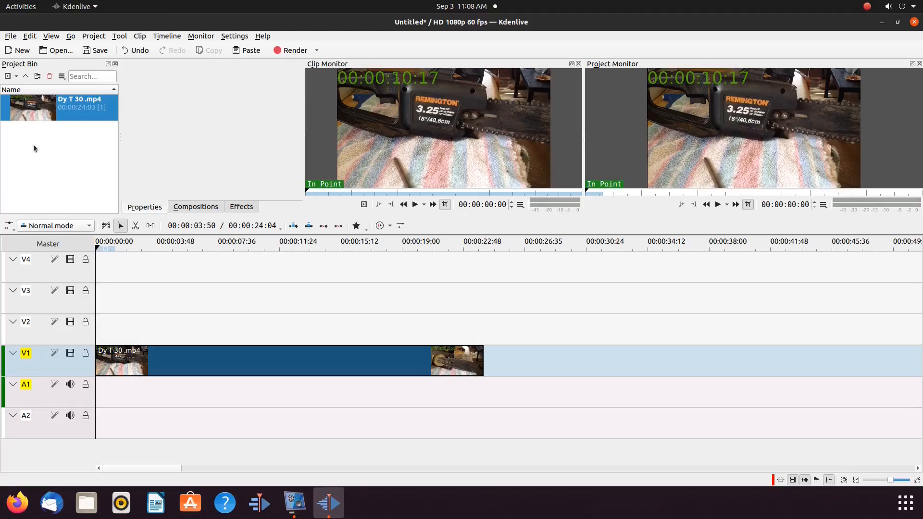
Step: Create a title clip containing the image Cl Heart .png and place it at the start of track V2
{"action": "left_click", "coordinate": [16, 77]}
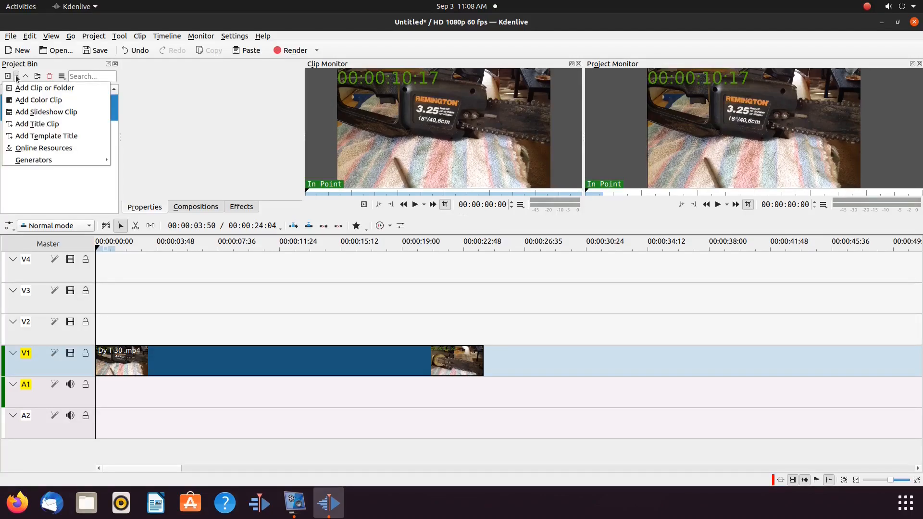
{"action": "left_click", "coordinate": [27, 126]}
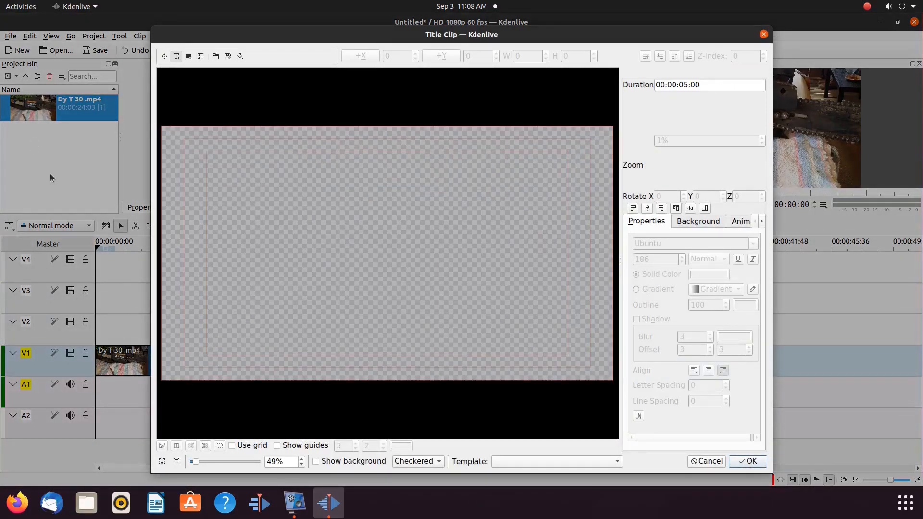
{"action": "left_click", "coordinate": [200, 57]}
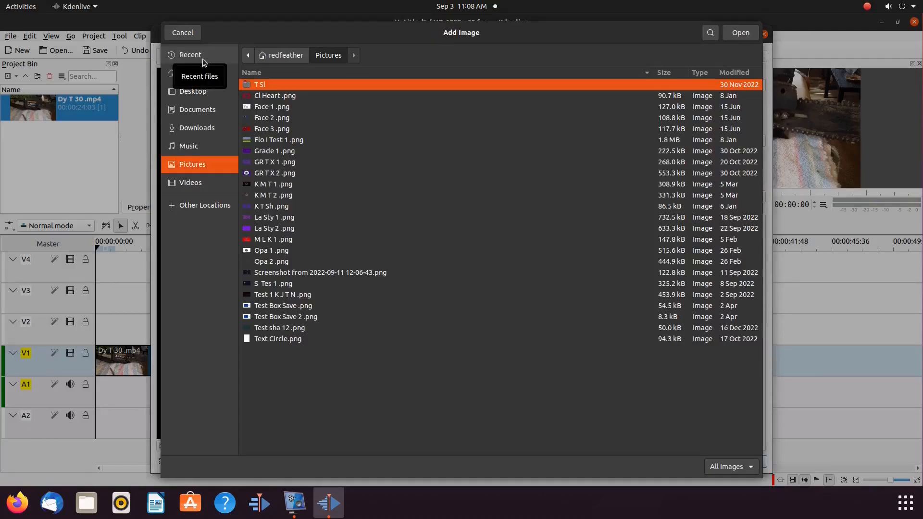
{"action": "left_click", "coordinate": [275, 97]}
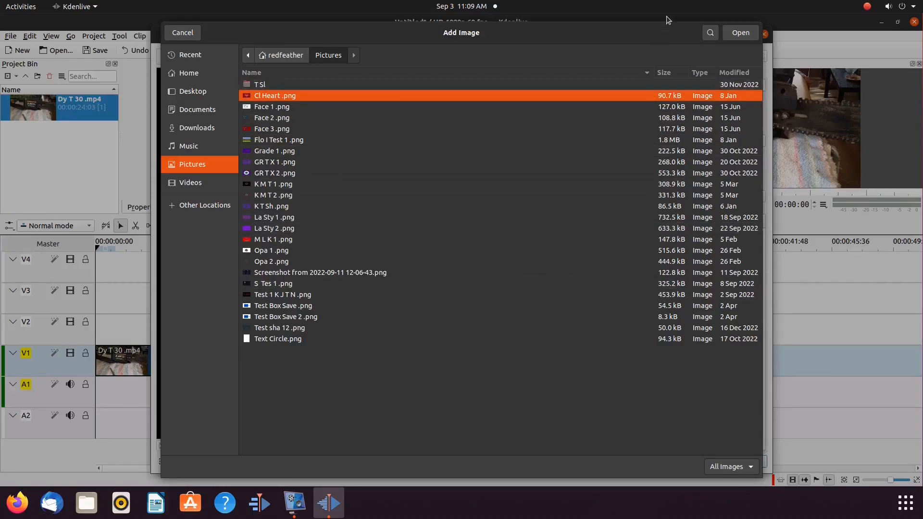
{"action": "left_click", "coordinate": [741, 33]}
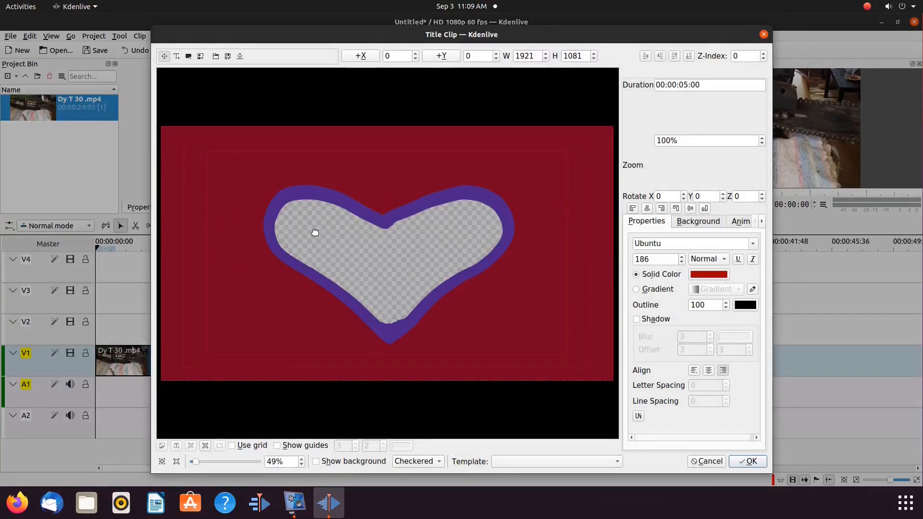
{"action": "key", "text": "Return"}
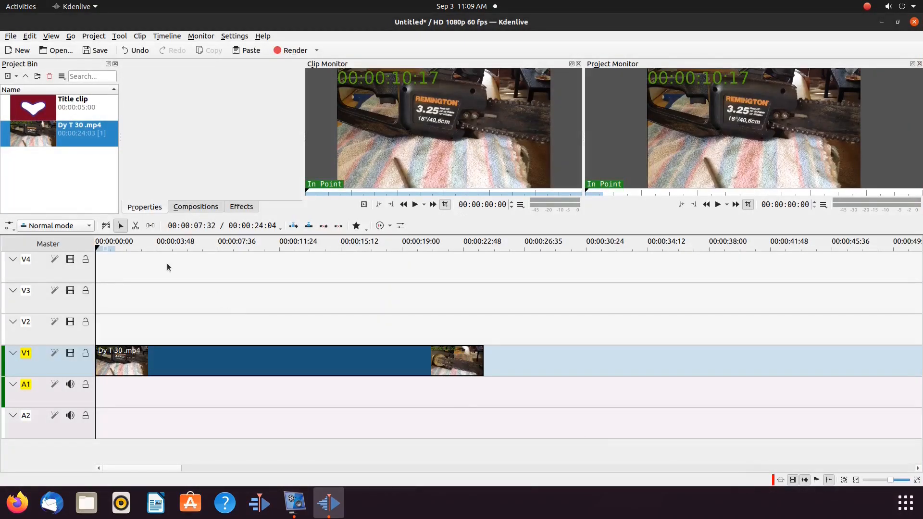
{"action": "left_click", "coordinate": [34, 111]}
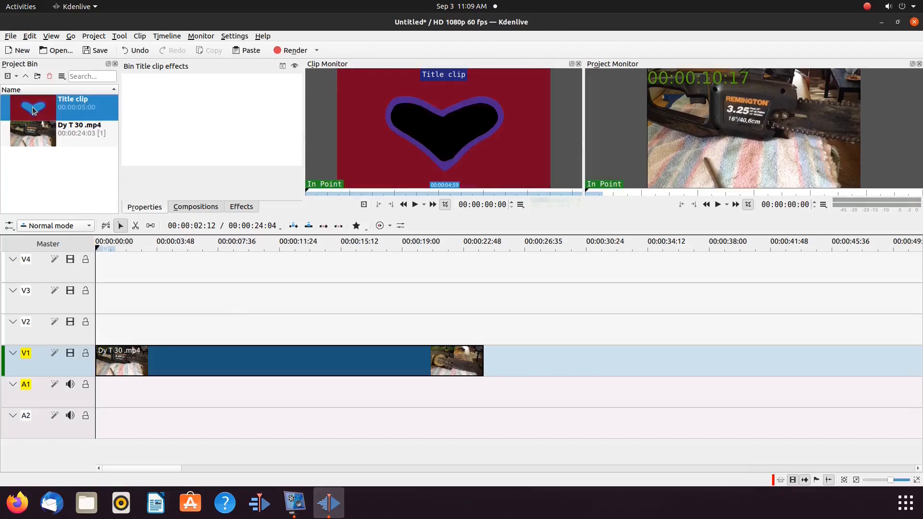
{"action": "left_click_drag", "start_coordinate": [33, 111], "coordinate": [124, 318]}
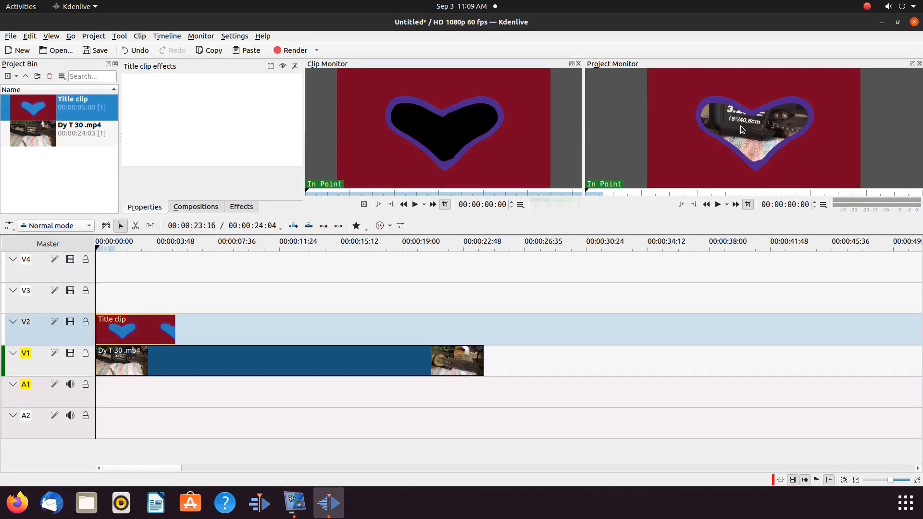
Step: Open the title clip for editing with the background shown and scale the heart image up to 127%
{"action": "right_click", "coordinate": [36, 113]}
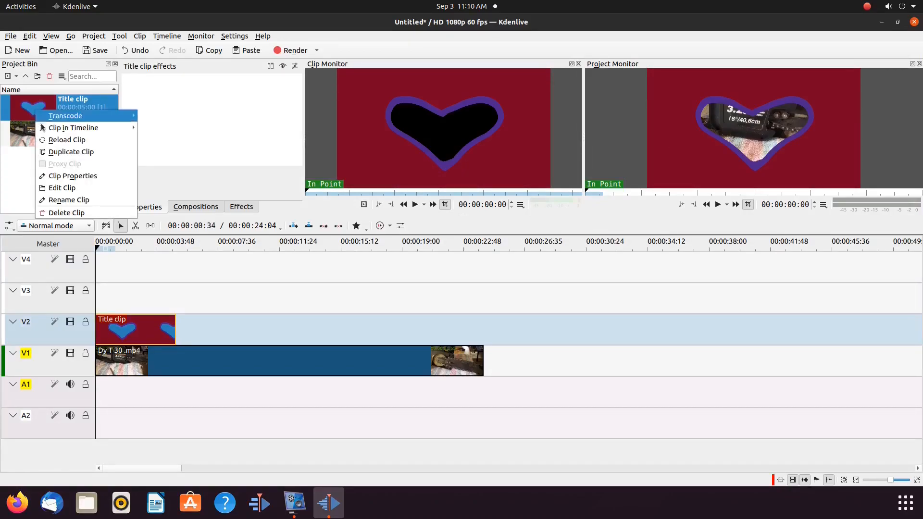
{"action": "left_click", "coordinate": [56, 189]}
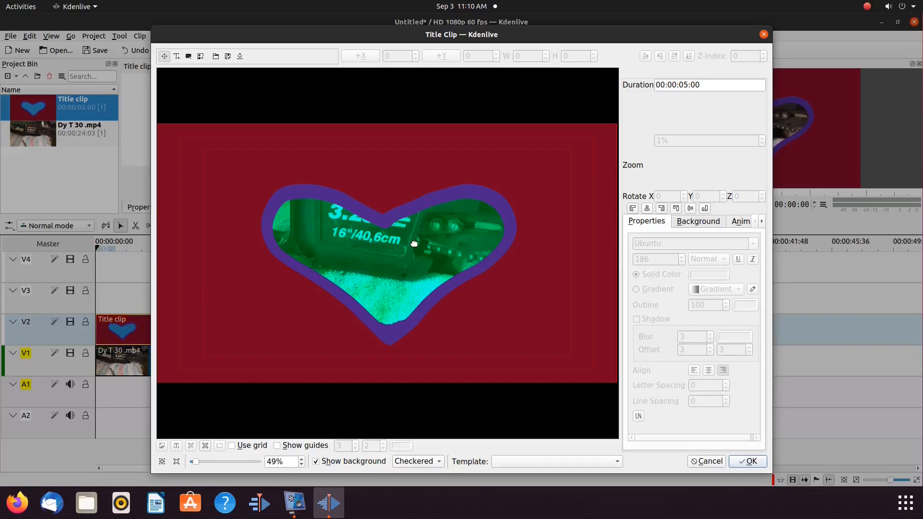
{"action": "left_click", "coordinate": [510, 304]}
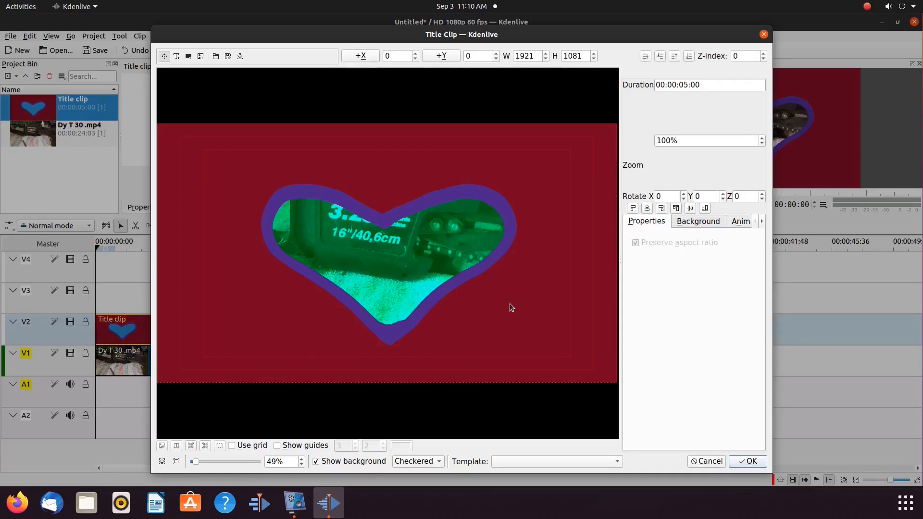
{"action": "left_click", "coordinate": [762, 138]}
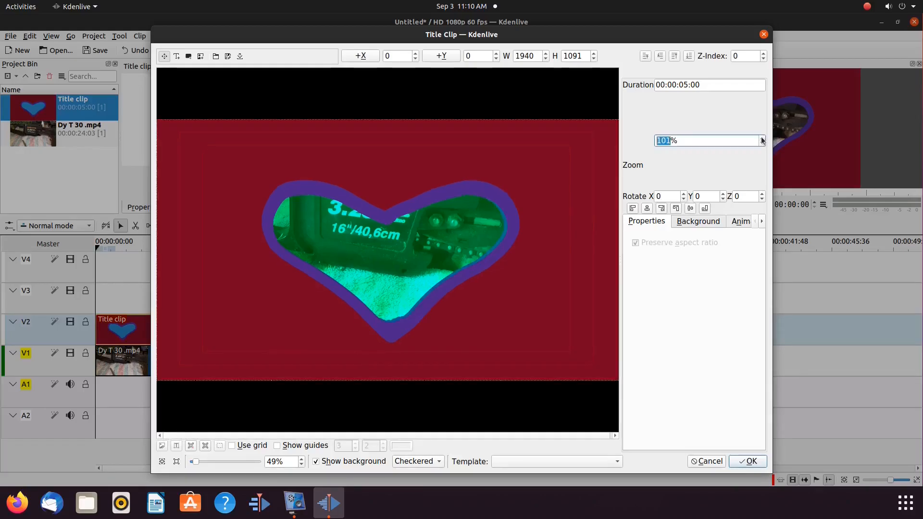
{"action": "left_click", "coordinate": [762, 138]}
{"action": "left_click", "coordinate": [762, 138]}
{"action": "left_click", "coordinate": [762, 138]}
{"action": "left_click", "coordinate": [762, 138]}
{"action": "left_click", "coordinate": [763, 138]}
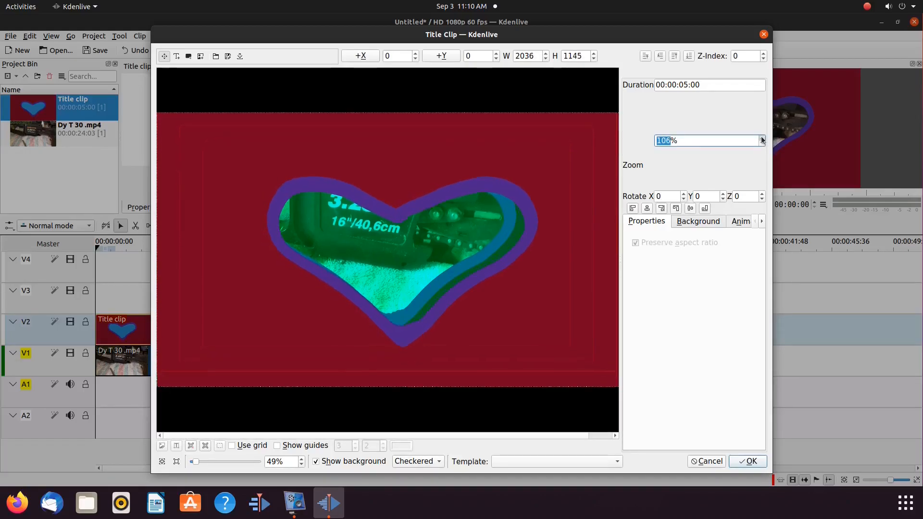
{"action": "left_click", "coordinate": [763, 139]}
{"action": "left_click", "coordinate": [763, 138]}
{"action": "left_click", "coordinate": [763, 139]}
{"action": "left_click", "coordinate": [762, 138]}
{"action": "left_click", "coordinate": [763, 139]}
{"action": "left_click", "coordinate": [762, 138]}
{"action": "left_click", "coordinate": [762, 139]}
{"action": "left_click", "coordinate": [763, 139]}
{"action": "left_click", "coordinate": [762, 139]}
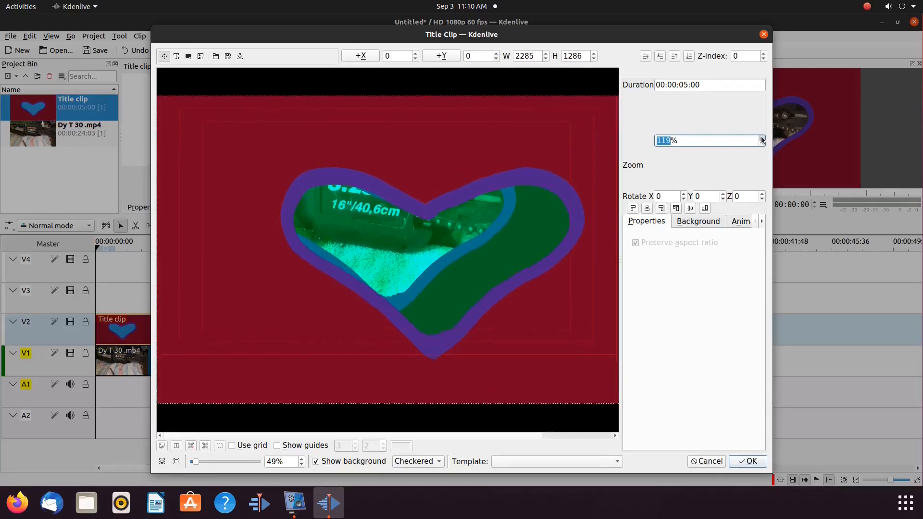
{"action": "left_click", "coordinate": [763, 139]}
{"action": "left_click", "coordinate": [762, 138]}
{"action": "left_click", "coordinate": [763, 138]}
{"action": "left_click", "coordinate": [762, 138]}
{"action": "left_click", "coordinate": [762, 139]}
{"action": "left_click", "coordinate": [762, 139]}
{"action": "left_click", "coordinate": [762, 138]}
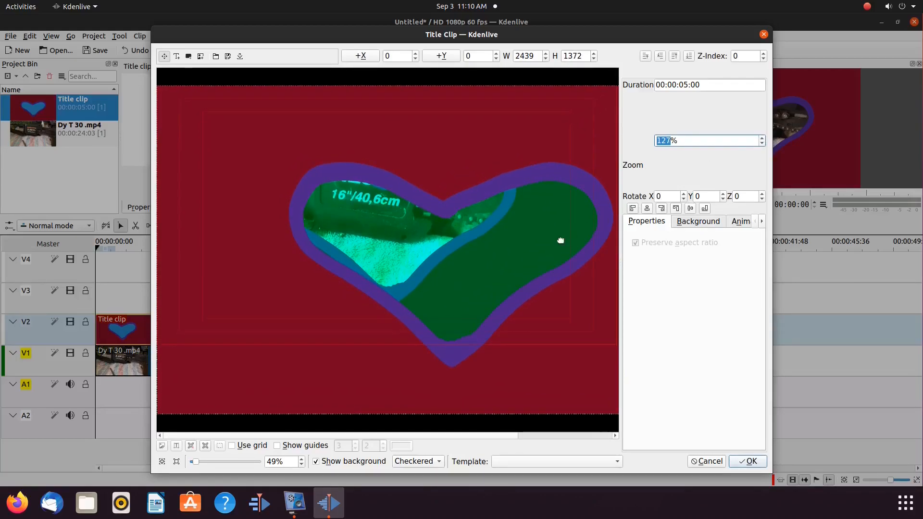
Step: Move the heart image to about X -564, Y -275 and enlarge it to 147%
{"action": "left_click_drag", "start_coordinate": [495, 270], "coordinate": [426, 247]}
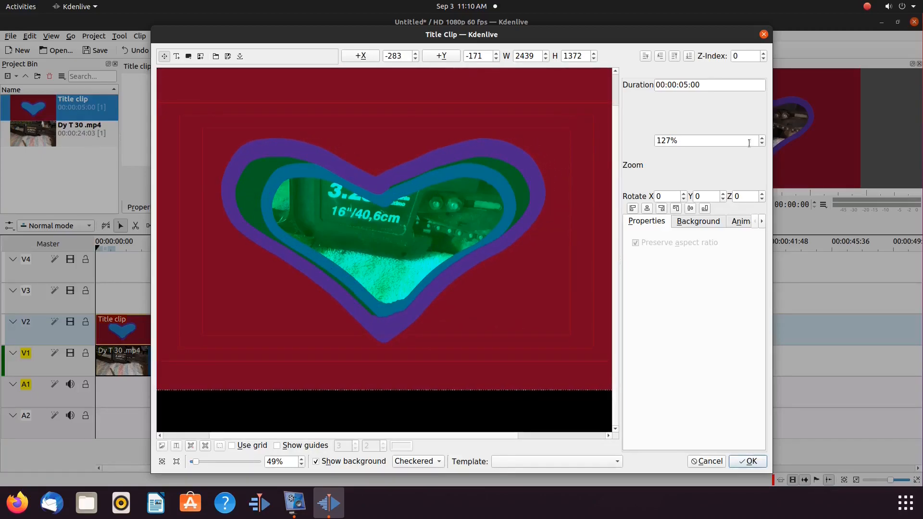
{"action": "left_click_drag", "start_coordinate": [438, 215], "coordinate": [372, 190]}
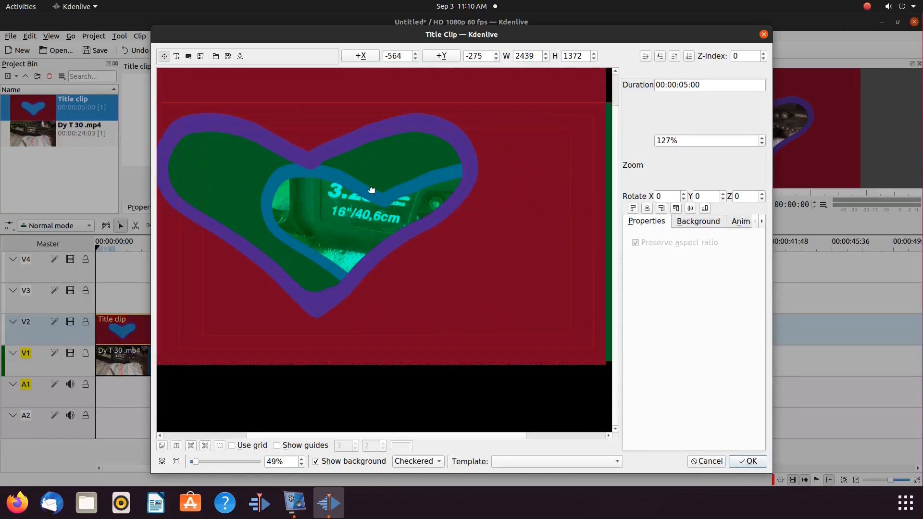
{"action": "left_click", "coordinate": [762, 138]}
{"action": "left_click", "coordinate": [762, 139]}
{"action": "left_click", "coordinate": [762, 138]}
{"action": "left_click", "coordinate": [762, 138]}
{"action": "left_click", "coordinate": [762, 139]}
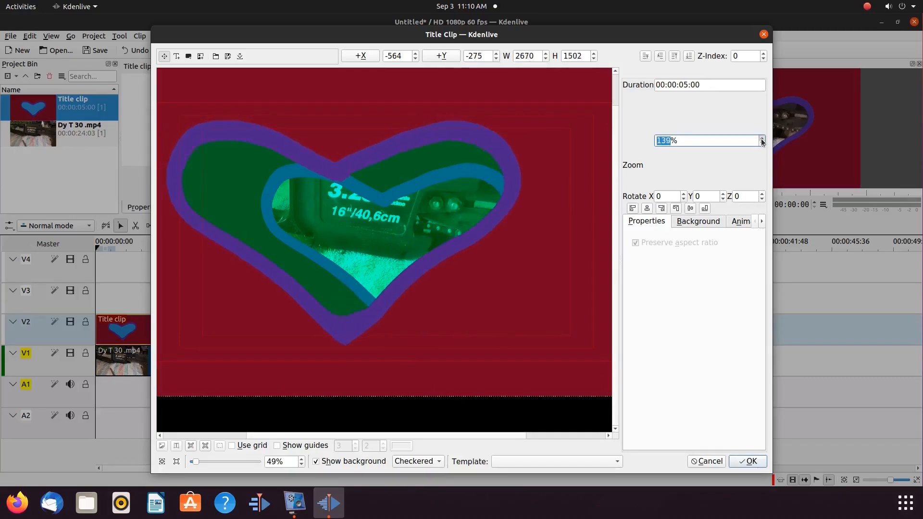
{"action": "left_click", "coordinate": [762, 139]}
{"action": "left_click", "coordinate": [762, 138]}
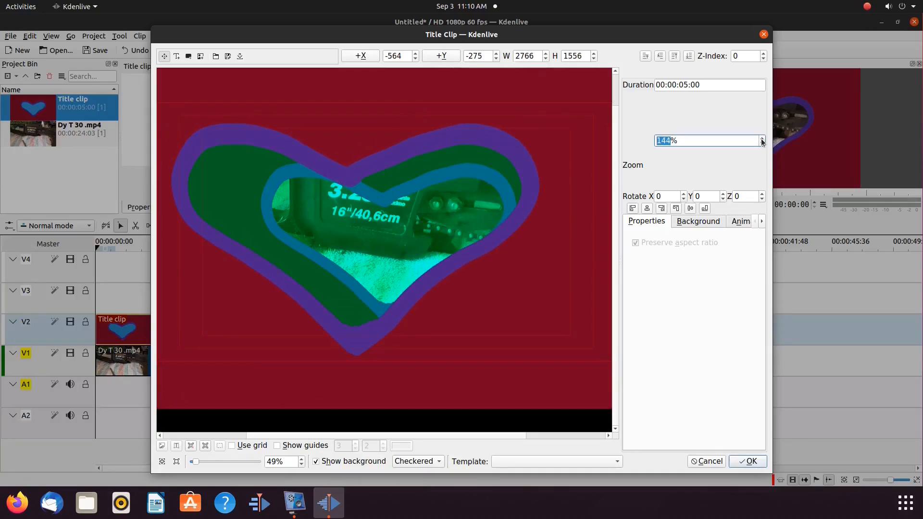
{"action": "left_click", "coordinate": [763, 139]}
{"action": "left_click", "coordinate": [763, 139]}
{"action": "left_click", "coordinate": [762, 138]}
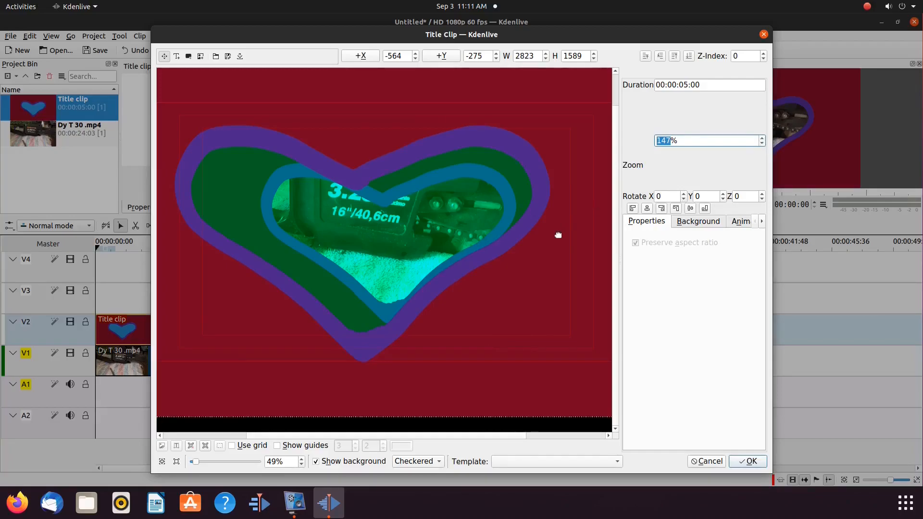
Step: Enlarge the heart image to 157% and reposition it at about X -536, Y -379
{"action": "left_click_drag", "start_coordinate": [502, 274], "coordinate": [508, 264]}
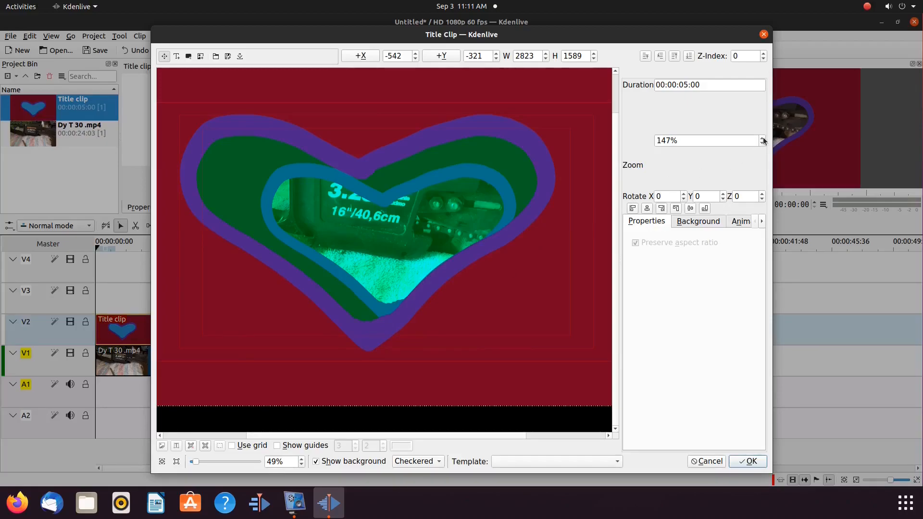
{"action": "scroll", "coordinate": [762, 142], "scroll_direction": "up", "scroll_amount": 5}
{"action": "scroll", "coordinate": [764, 140], "scroll_direction": "up", "scroll_amount": 4}
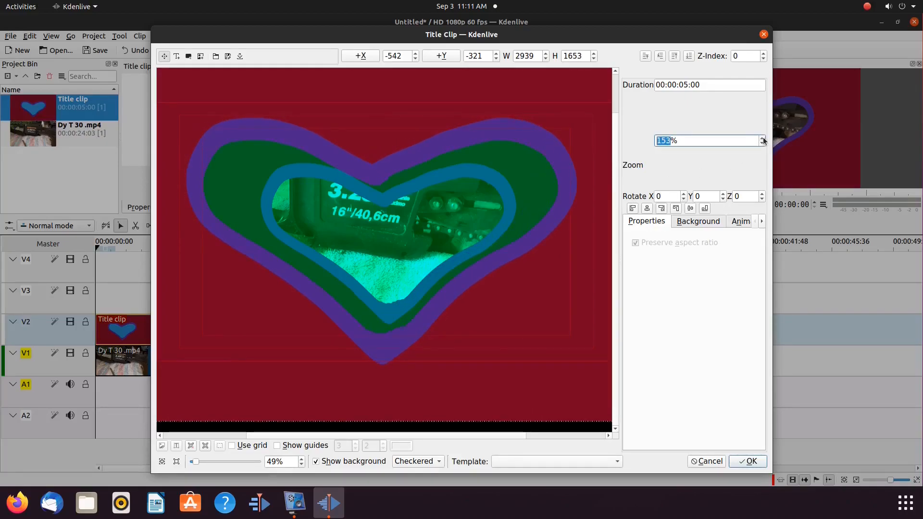
{"action": "scroll", "coordinate": [764, 140], "scroll_direction": "up", "scroll_amount": 1}
{"action": "left_click_drag", "start_coordinate": [449, 287], "coordinate": [452, 271]}
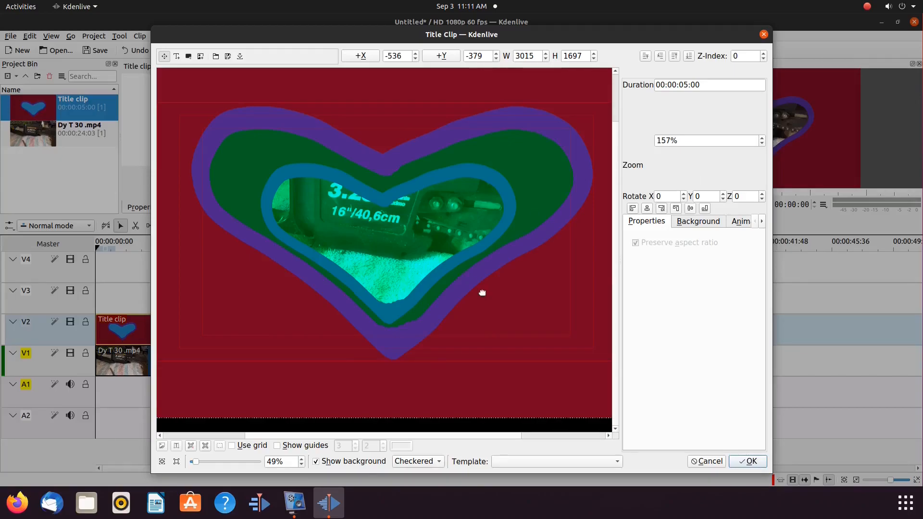
Step: Nudge the heart image to about X -552, Y -385 to centre it, and save the title clip
{"action": "left_click_drag", "start_coordinate": [485, 295], "coordinate": [482, 292]}
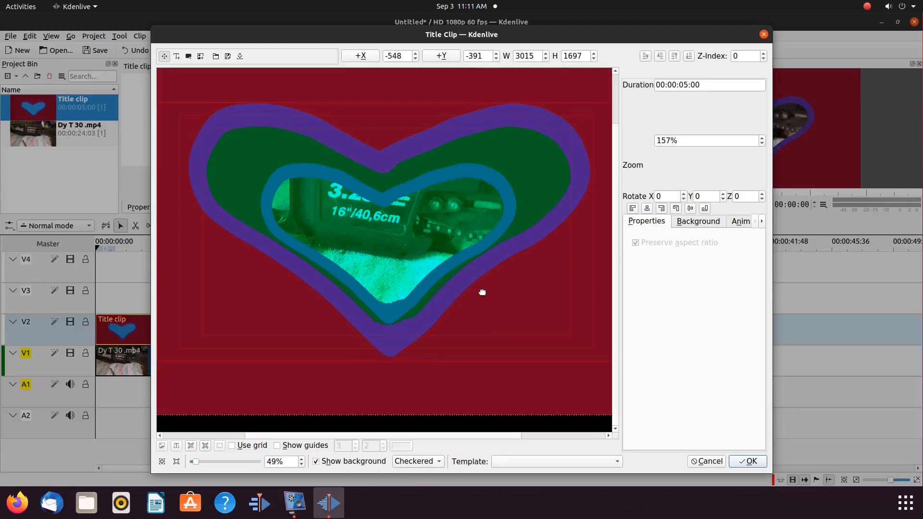
{"action": "left_click_drag", "start_coordinate": [483, 293], "coordinate": [481, 293]}
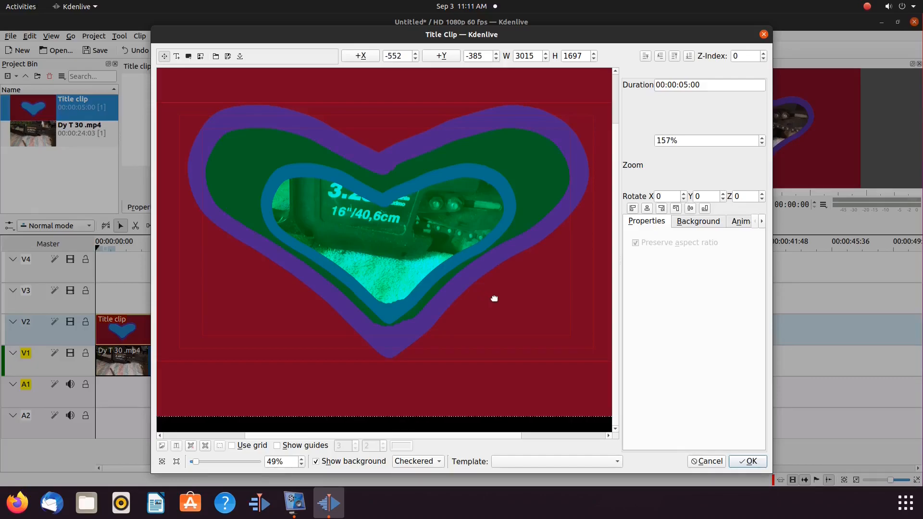
{"action": "left_click", "coordinate": [750, 463]}
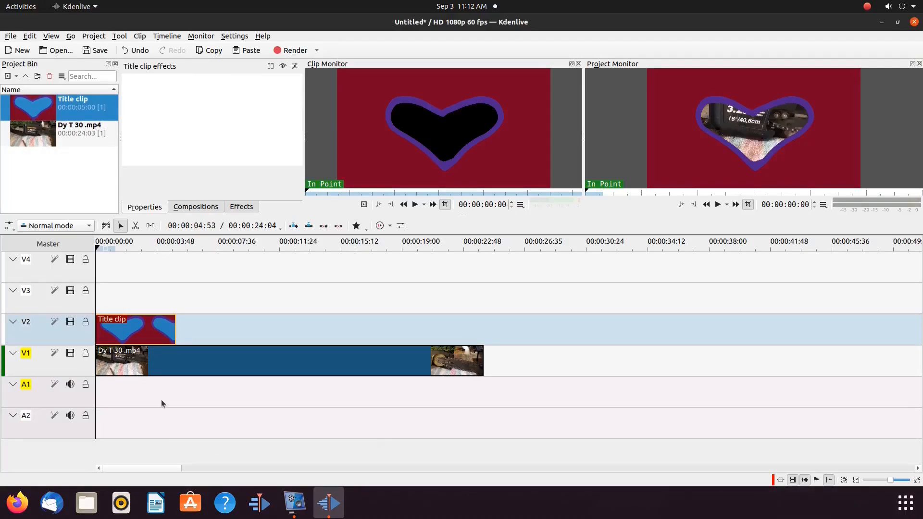
Step: Replace the title clip on track V2 with the updated one from the project bin and preview the result full screen
{"action": "right_click", "coordinate": [127, 329]}
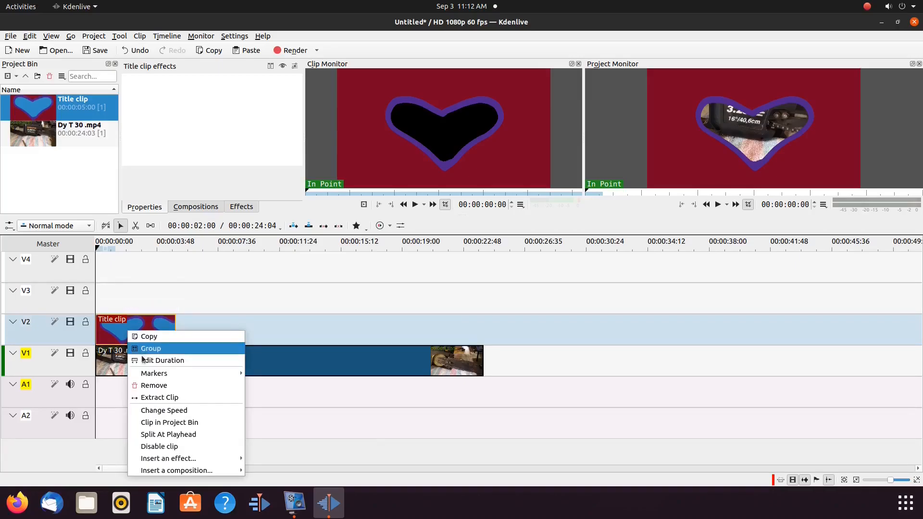
{"action": "left_click", "coordinate": [139, 386]}
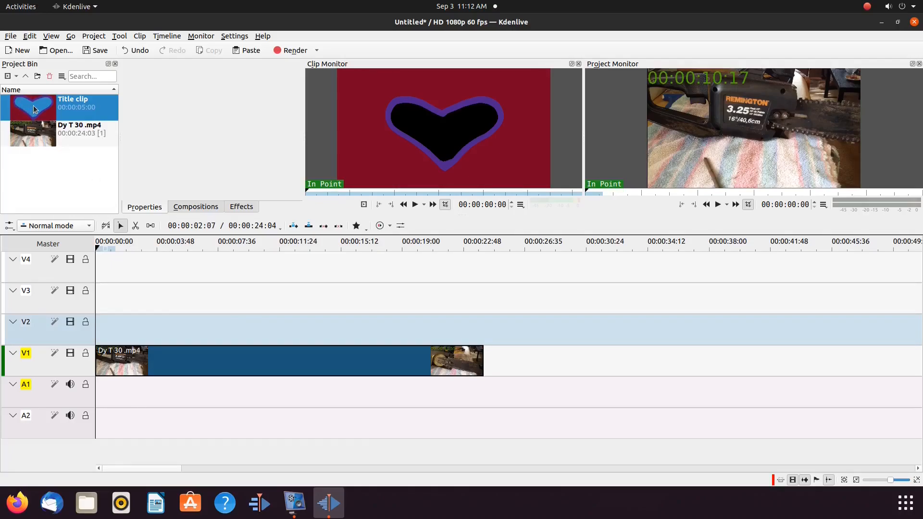
{"action": "left_click_drag", "start_coordinate": [33, 106], "coordinate": [104, 321]}
{"action": "left_click_drag", "start_coordinate": [162, 334], "coordinate": [133, 330]}
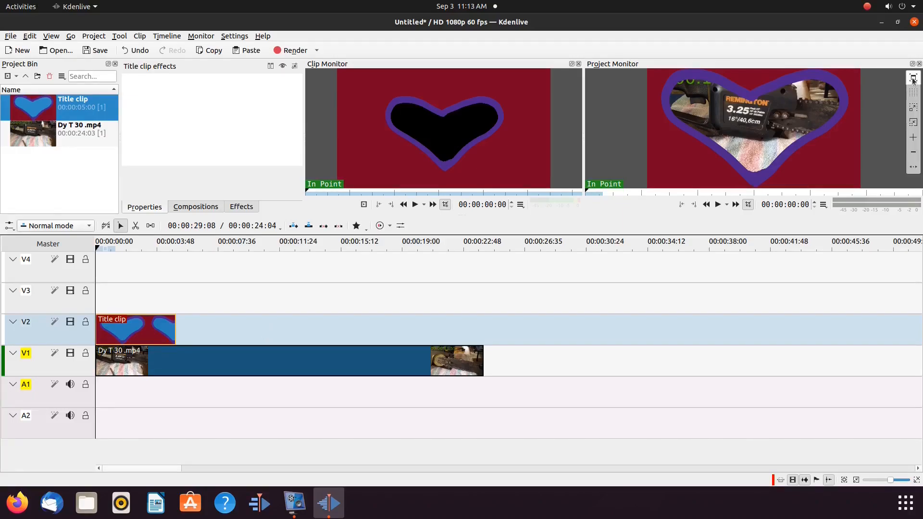
{"action": "left_click", "coordinate": [914, 80]}
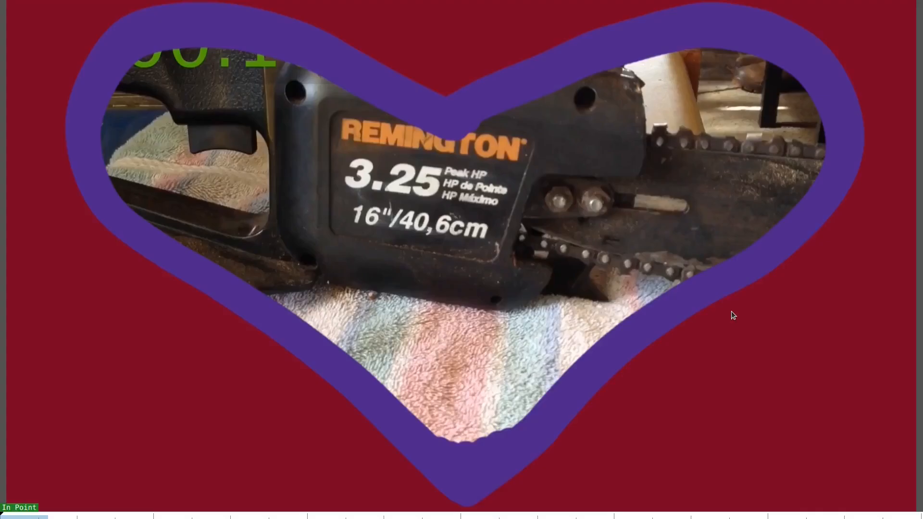
{"action": "key", "text": "Escape"}
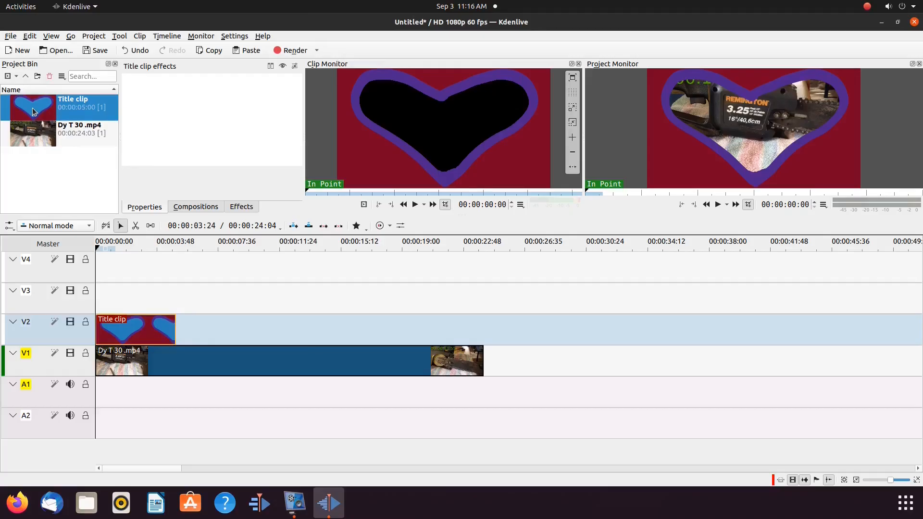
Step: Reopen the title clip for editing and add the image La Sty 2 .png to it
{"action": "right_click", "coordinate": [33, 108]}
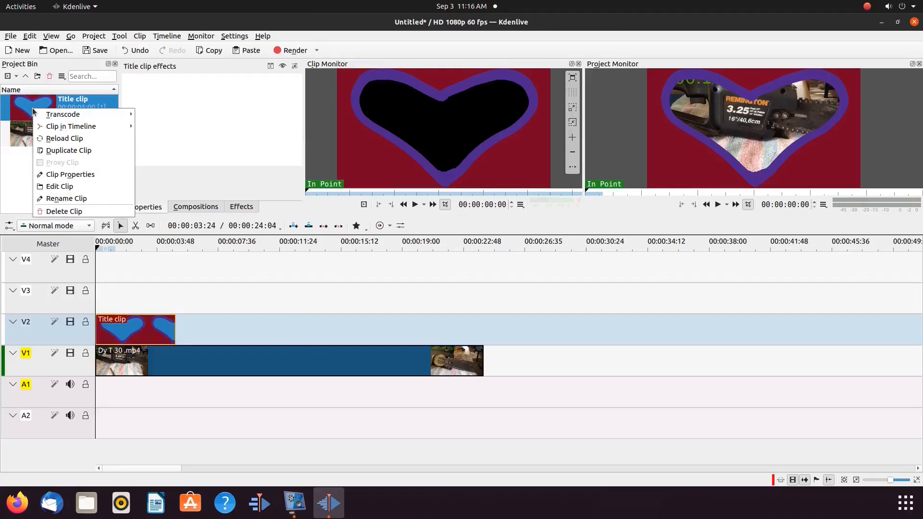
{"action": "left_click", "coordinate": [59, 187]}
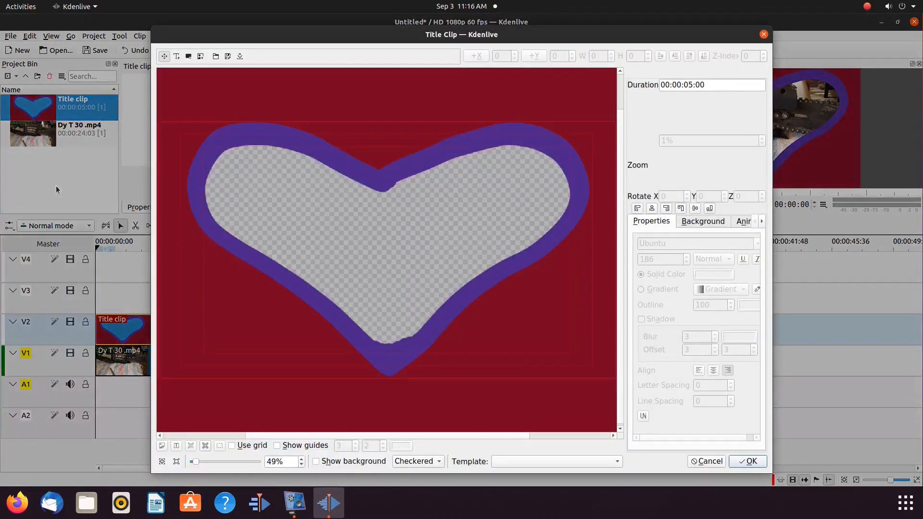
{"action": "left_click", "coordinate": [201, 59]}
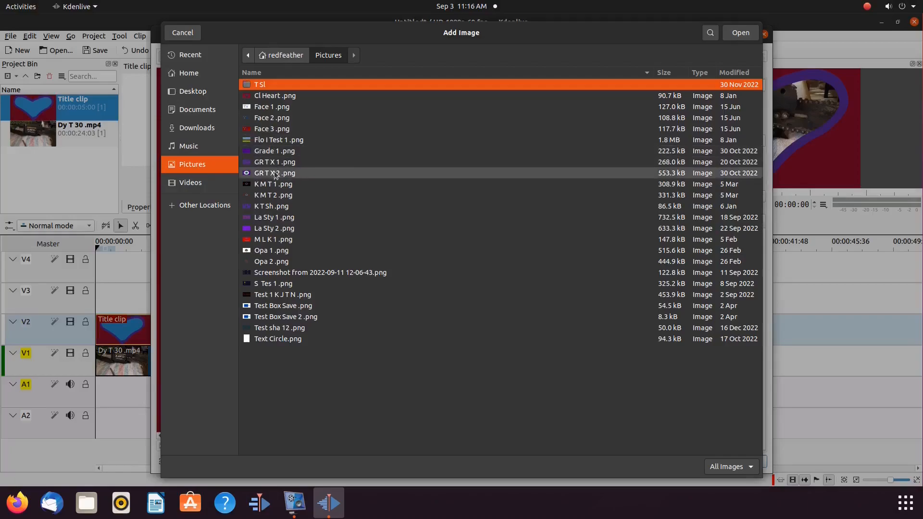
{"action": "left_click", "coordinate": [283, 229]}
{"action": "left_click", "coordinate": [746, 38]}
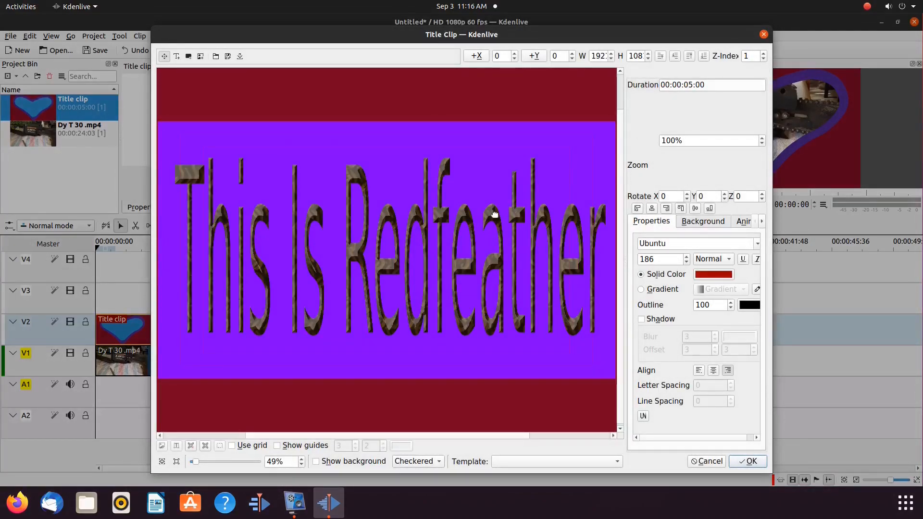
Step: Scale the newly added La Sty 2 .png image down to 39%
{"action": "left_click", "coordinate": [762, 144]}
{"action": "left_click", "coordinate": [762, 144]}
{"action": "left_click", "coordinate": [762, 144]}
{"action": "left_click", "coordinate": [763, 145]}
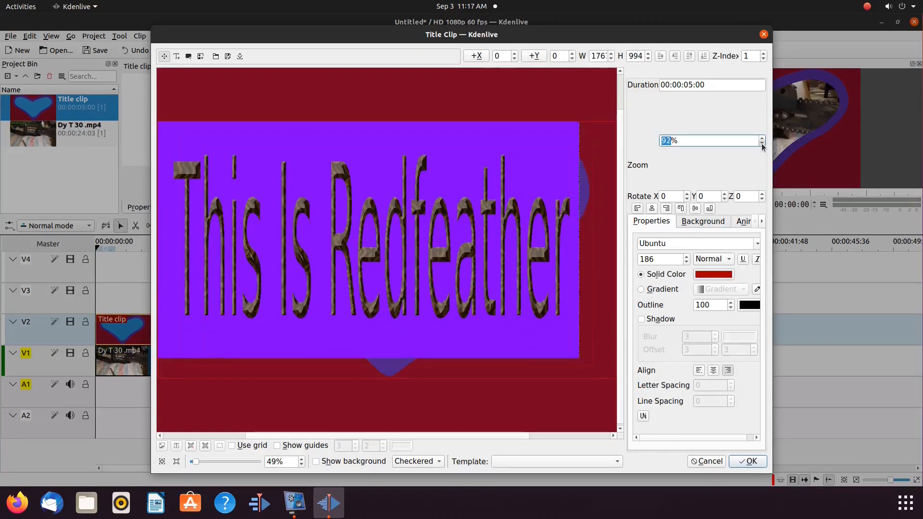
{"action": "left_click", "coordinate": [762, 144]}
{"action": "left_click", "coordinate": [763, 144]}
{"action": "left_click", "coordinate": [762, 144]}
{"action": "left_click", "coordinate": [762, 144]}
{"action": "left_click", "coordinate": [762, 144]}
{"action": "left_click", "coordinate": [762, 144]}
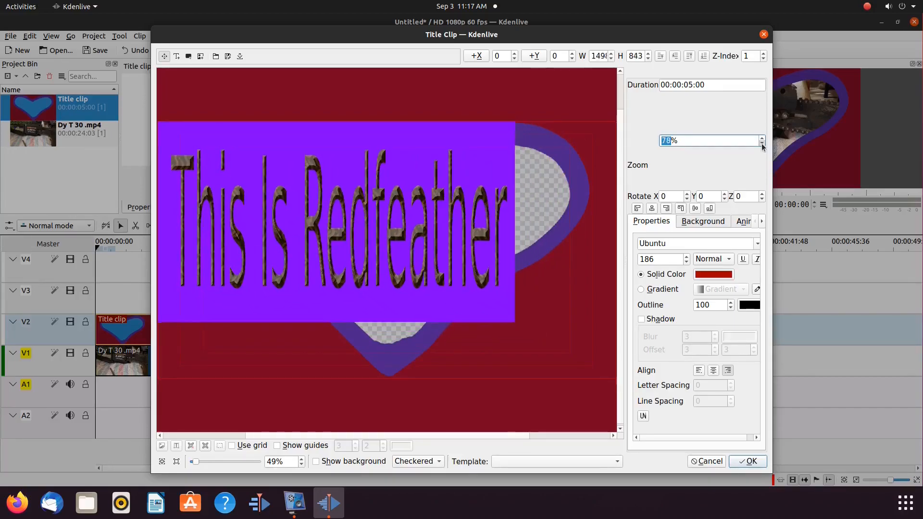
{"action": "left_click", "coordinate": [762, 144]}
{"action": "left_click", "coordinate": [762, 144]}
{"action": "left_click", "coordinate": [762, 144]}
{"action": "left_click", "coordinate": [763, 144]}
{"action": "left_click", "coordinate": [762, 144]}
{"action": "left_click", "coordinate": [762, 145]}
{"action": "left_click", "coordinate": [762, 144]}
{"action": "left_click", "coordinate": [762, 144]}
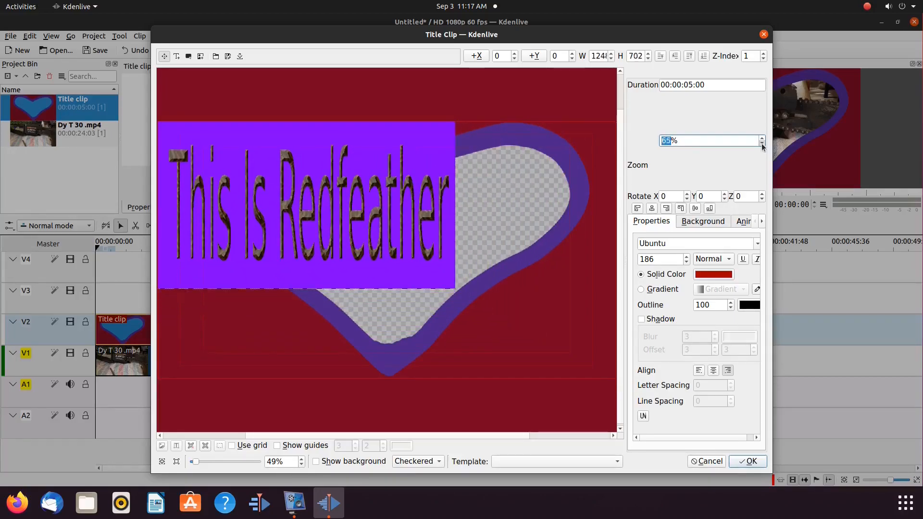
{"action": "left_click", "coordinate": [762, 145]}
{"action": "left_click", "coordinate": [762, 144]}
{"action": "left_click", "coordinate": [763, 145]}
{"action": "left_click", "coordinate": [762, 144]}
{"action": "left_click", "coordinate": [762, 144]}
{"action": "left_click", "coordinate": [762, 145]}
{"action": "left_click", "coordinate": [762, 145]}
{"action": "left_click", "coordinate": [763, 144]}
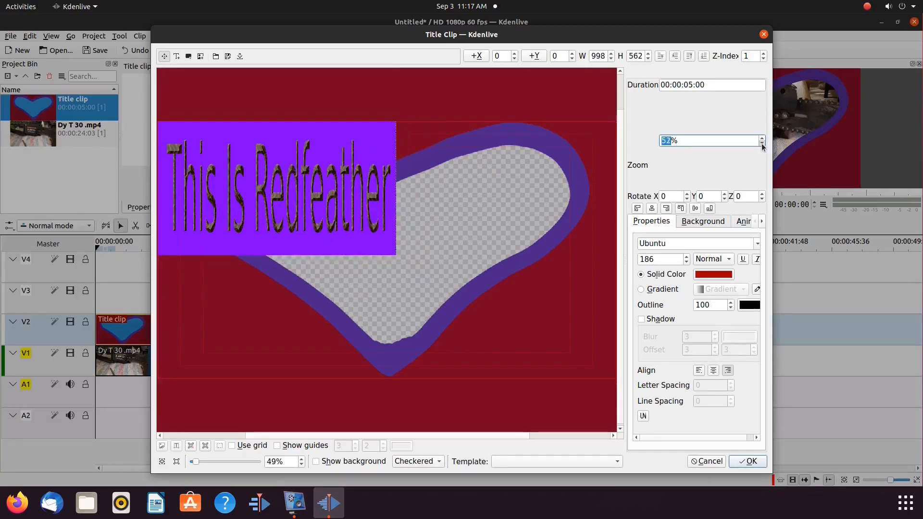
{"action": "left_click", "coordinate": [762, 145]}
{"action": "left_click", "coordinate": [762, 144]}
{"action": "left_click", "coordinate": [762, 144]}
{"action": "left_click", "coordinate": [762, 145]}
{"action": "left_click", "coordinate": [763, 143]}
{"action": "left_click", "coordinate": [763, 144]}
{"action": "left_click", "coordinate": [762, 143]}
{"action": "left_click", "coordinate": [762, 143]}
{"action": "left_click", "coordinate": [763, 143]}
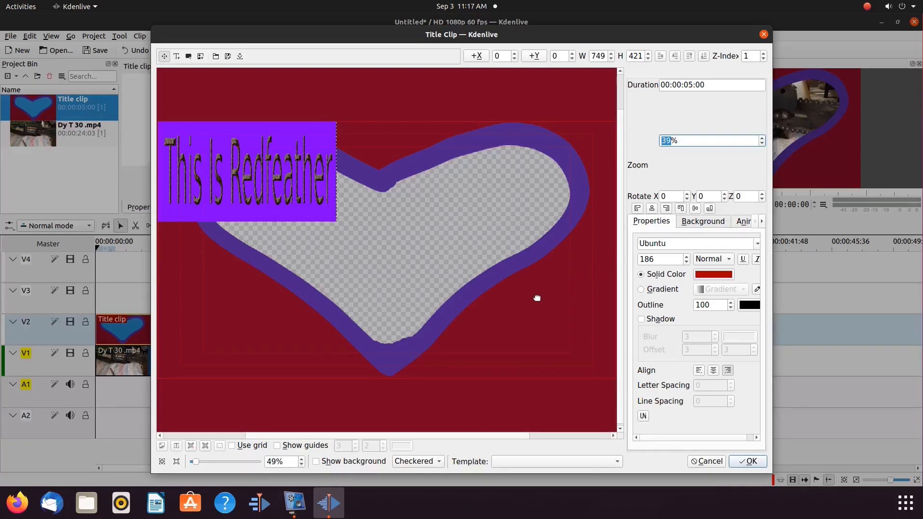
Step: Show the video background, move the La Sty 2 .png image to about X 200, Y 240, and rotate it 30° about Z
{"action": "left_click", "coordinate": [317, 462]}
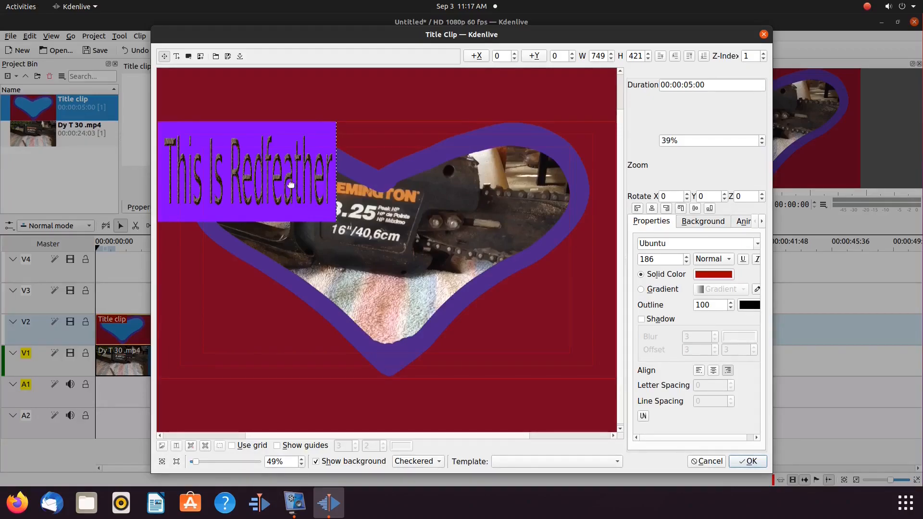
{"action": "left_click_drag", "start_coordinate": [279, 180], "coordinate": [325, 238]}
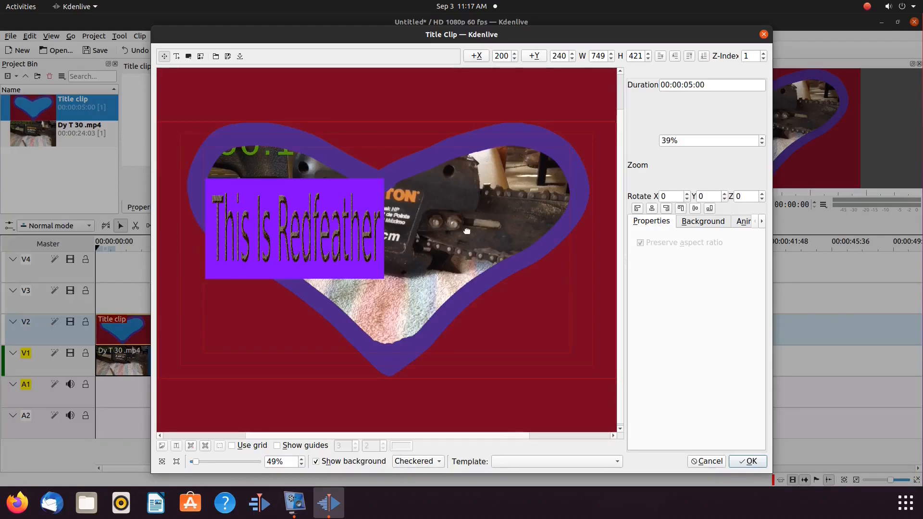
{"action": "left_click", "coordinate": [762, 200]}
{"action": "left_click", "coordinate": [763, 194]}
{"action": "left_click", "coordinate": [763, 194]}
{"action": "left_click", "coordinate": [763, 194]}
{"action": "left_click", "coordinate": [762, 194]}
{"action": "left_click", "coordinate": [763, 194]}
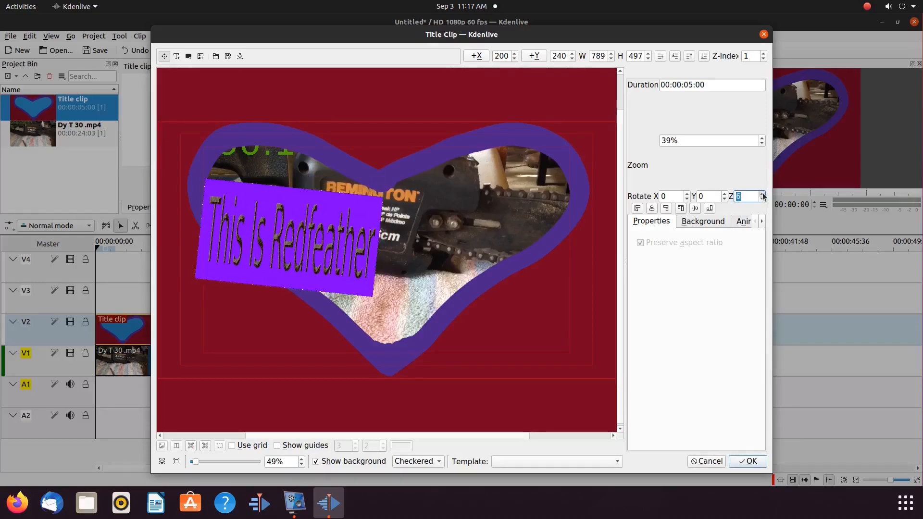
{"action": "left_click", "coordinate": [763, 194]}
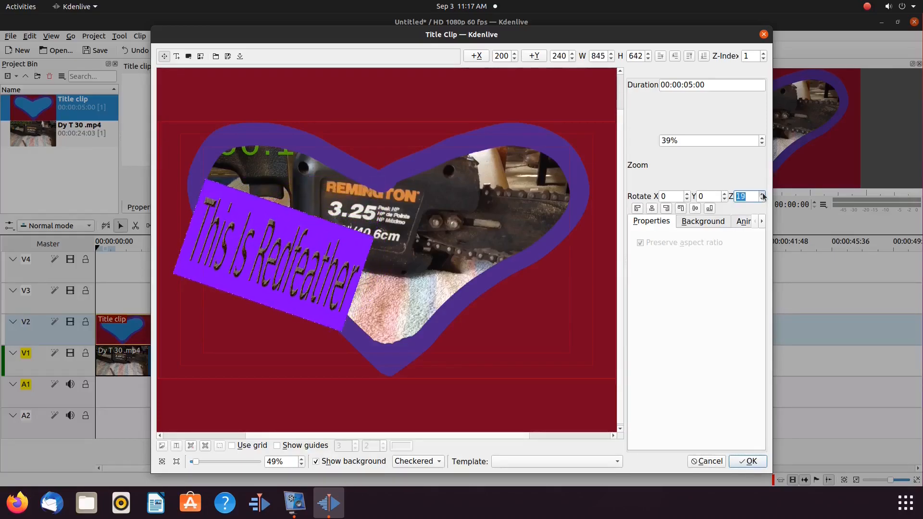
{"action": "left_click", "coordinate": [763, 194]}
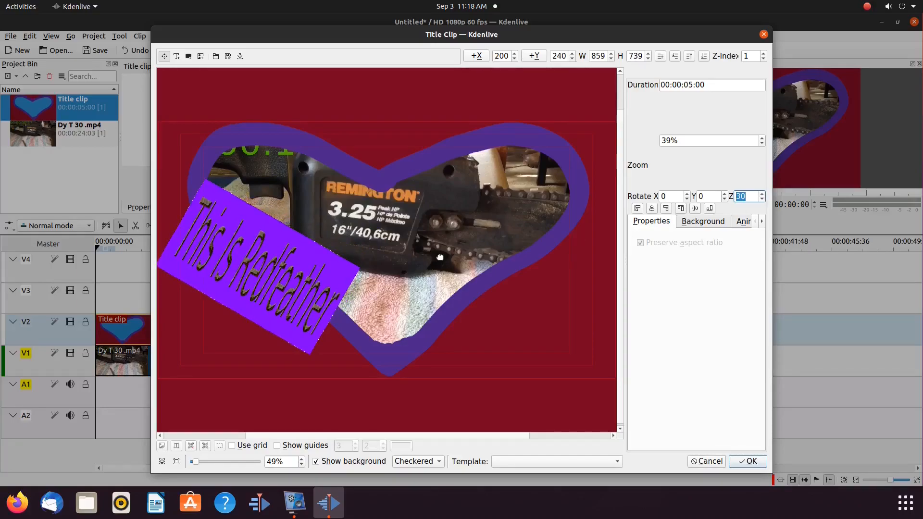
Step: Shrink the rotated La Sty 2 .png image to 19% and reposition it at about X 329, Y 126
{"action": "left_click", "coordinate": [262, 255]}
{"action": "left_click_drag", "start_coordinate": [262, 255], "coordinate": [307, 218]}
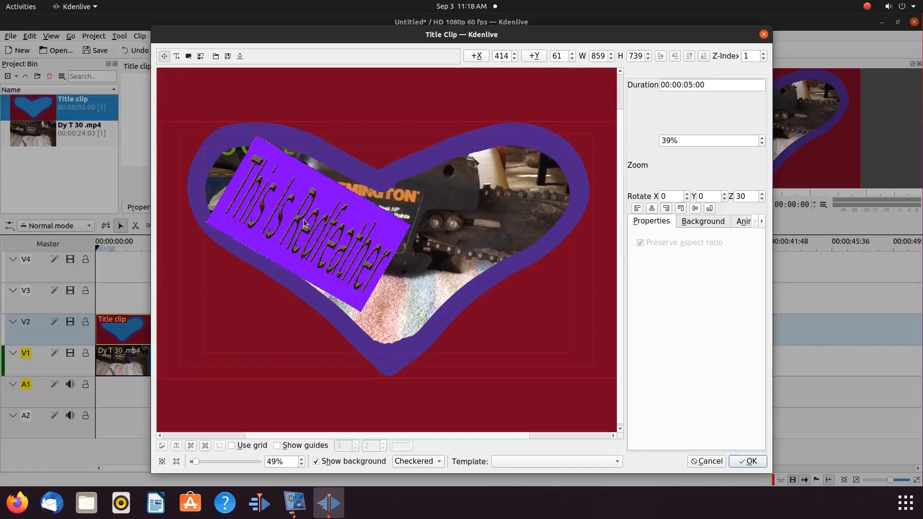
{"action": "left_click", "coordinate": [761, 144]}
{"action": "left_click", "coordinate": [761, 144]}
{"action": "left_click", "coordinate": [762, 144]}
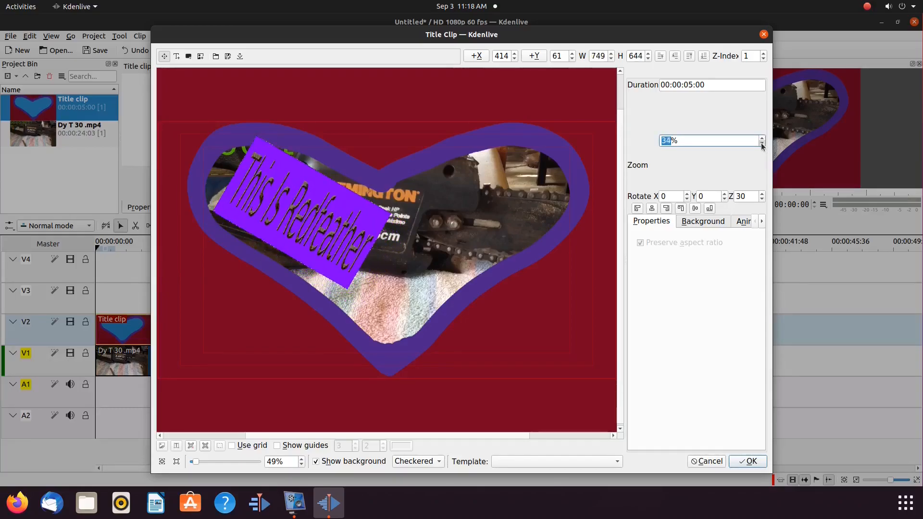
{"action": "left_click", "coordinate": [761, 144]}
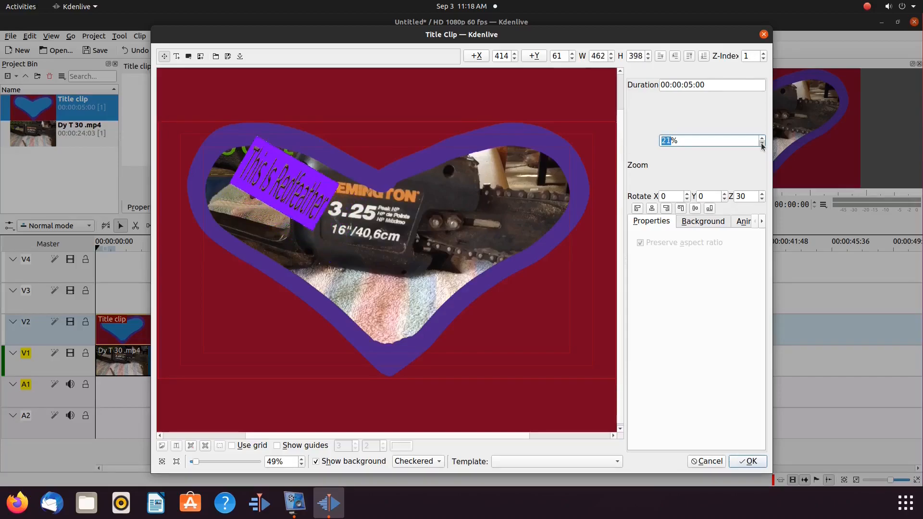
{"action": "left_click_drag", "start_coordinate": [283, 183], "coordinate": [262, 198]}
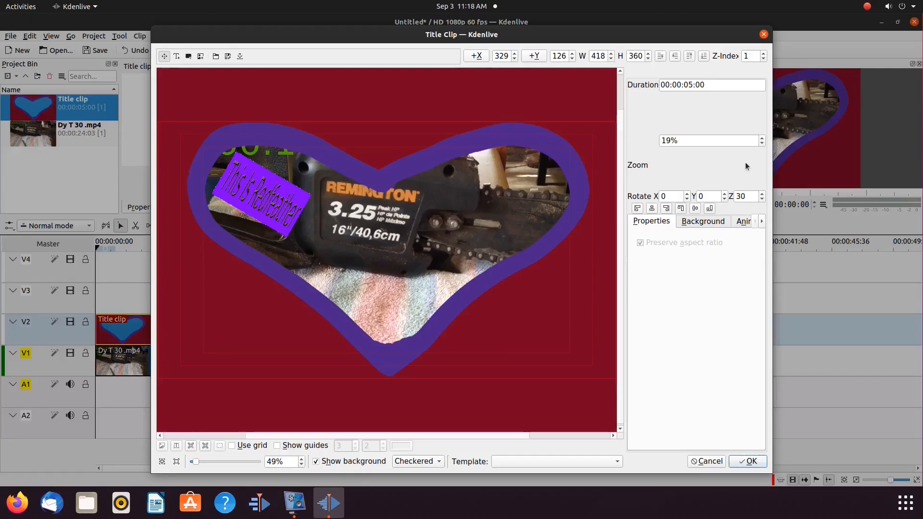
Step: Enlarge the rotated La Sty 2 .png image to 23% and move it to about X 293, Y 78, overlapping the heart's outline
{"action": "left_click", "coordinate": [763, 144]}
{"action": "left_click", "coordinate": [762, 138]}
{"action": "left_click", "coordinate": [763, 138]}
{"action": "left_click", "coordinate": [763, 137]}
{"action": "left_click", "coordinate": [763, 137]}
{"action": "left_click", "coordinate": [762, 138]}
{"action": "left_click_drag", "start_coordinate": [295, 209], "coordinate": [260, 198]}
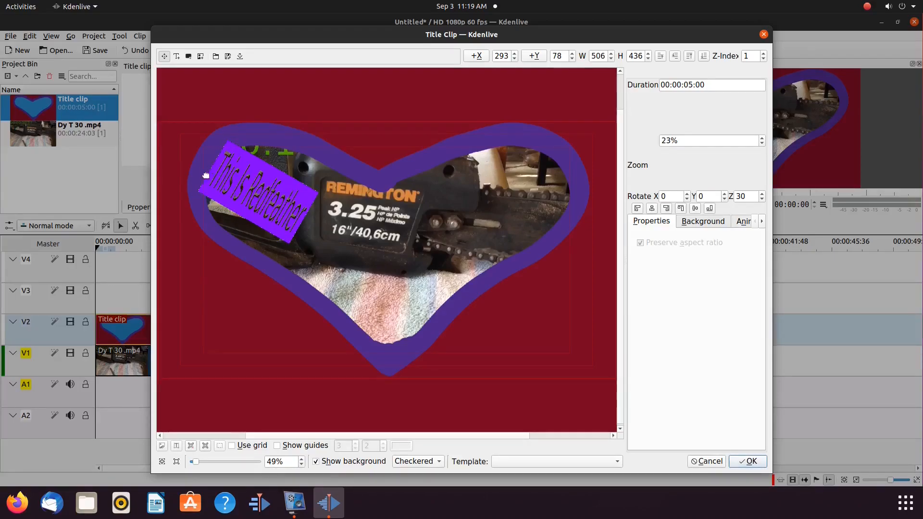
Step: Raise the heart image above the tilted banner image, save the title clip, and check it on the timeline at about 00:00:00:35
{"action": "left_click", "coordinate": [284, 336]}
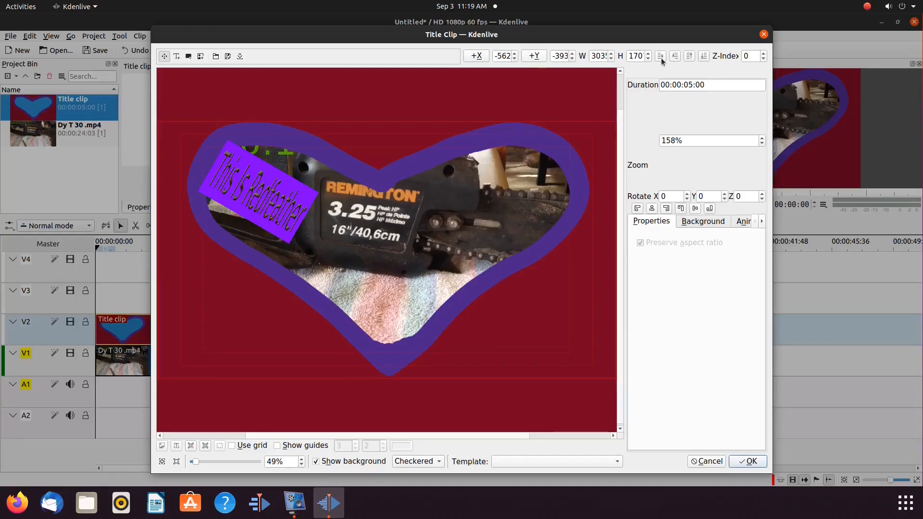
{"action": "key", "text": "alt+Page_Up"}
{"action": "key", "text": "alt+Page_Up"}
{"action": "left_click", "coordinate": [751, 460]}
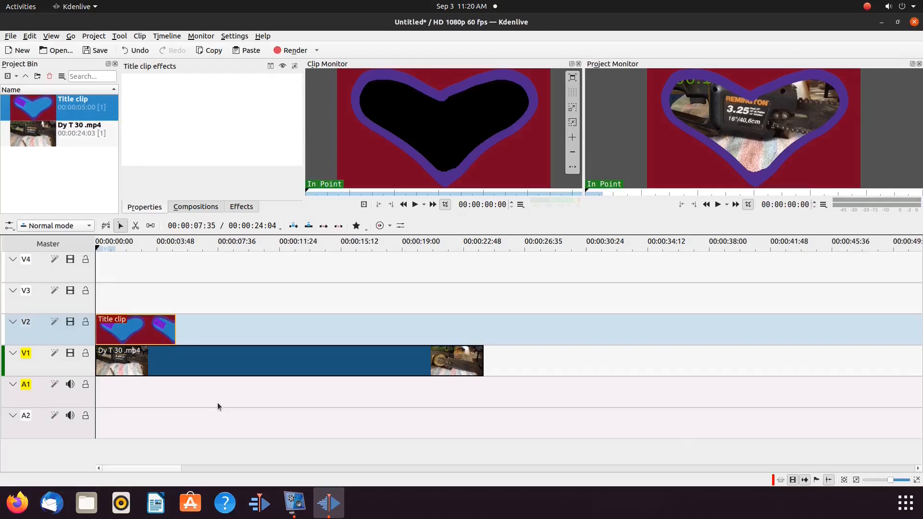
{"action": "left_click", "coordinate": [105, 394]}
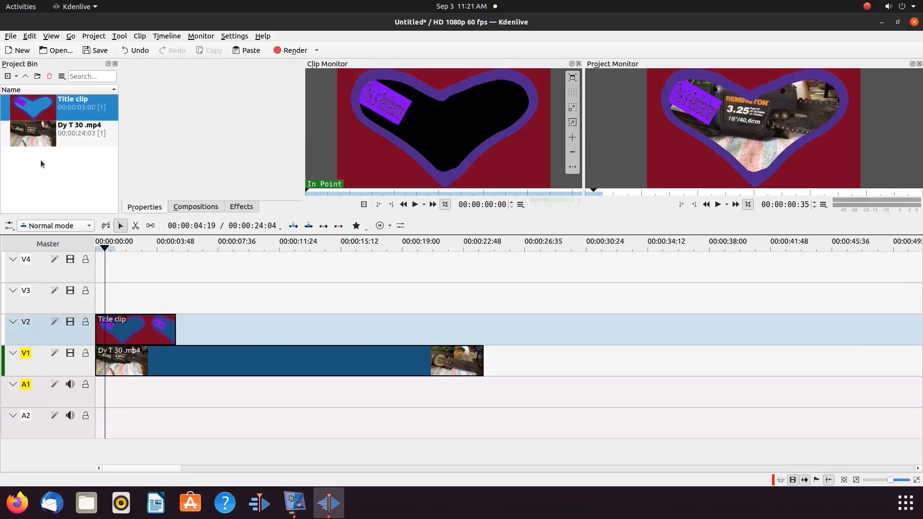
Step: Reopen the title clip from the project bin for editing and add the image GR T X 2 .png
{"action": "right_click", "coordinate": [34, 112]}
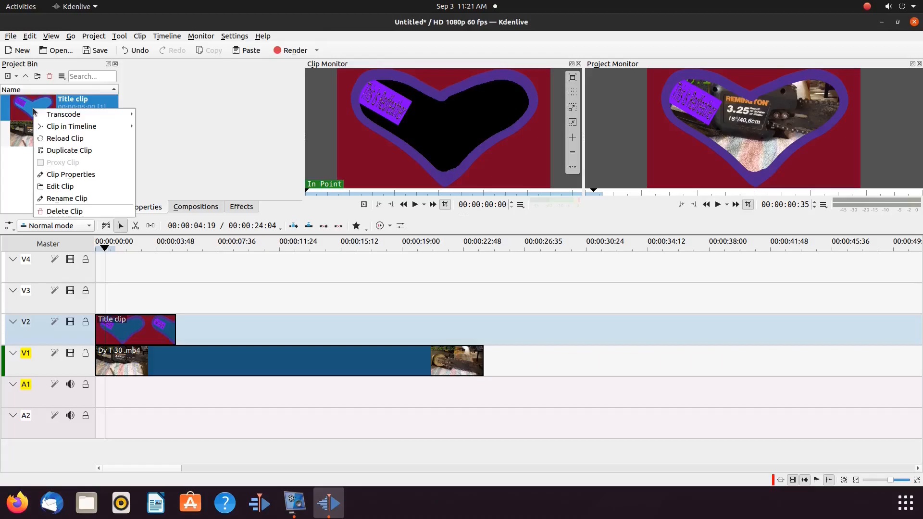
{"action": "left_click", "coordinate": [60, 186]}
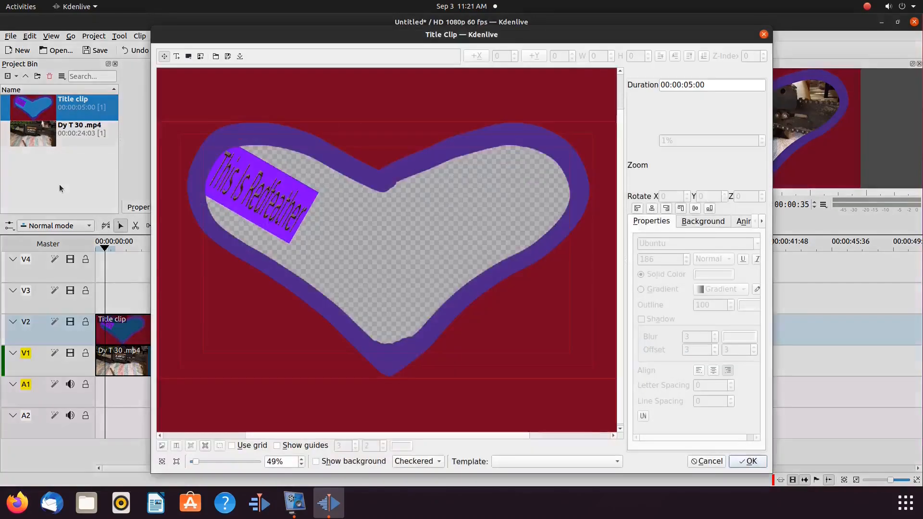
{"action": "left_click", "coordinate": [201, 57]}
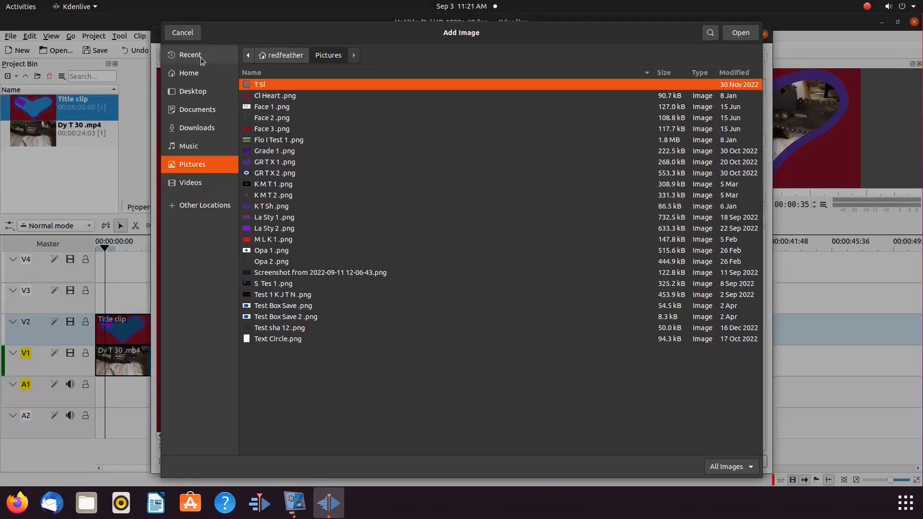
{"action": "left_click", "coordinate": [290, 174]}
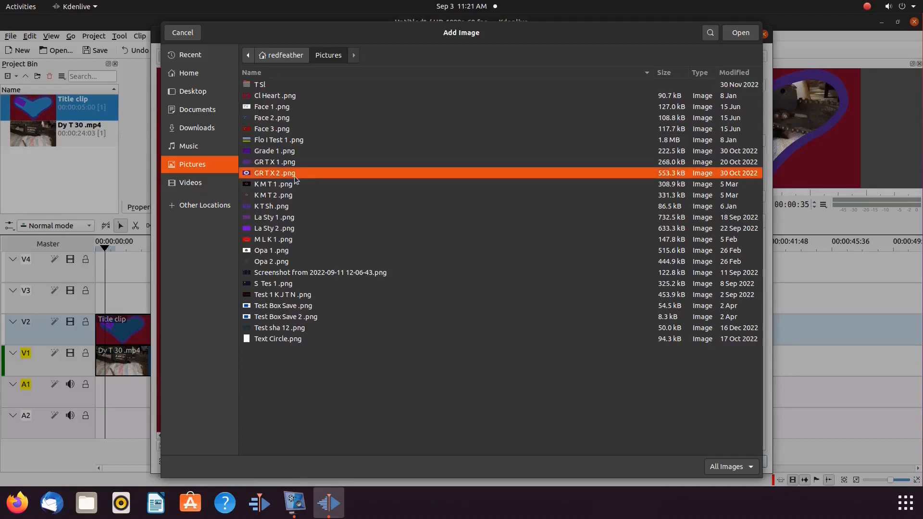
{"action": "left_click", "coordinate": [743, 33]}
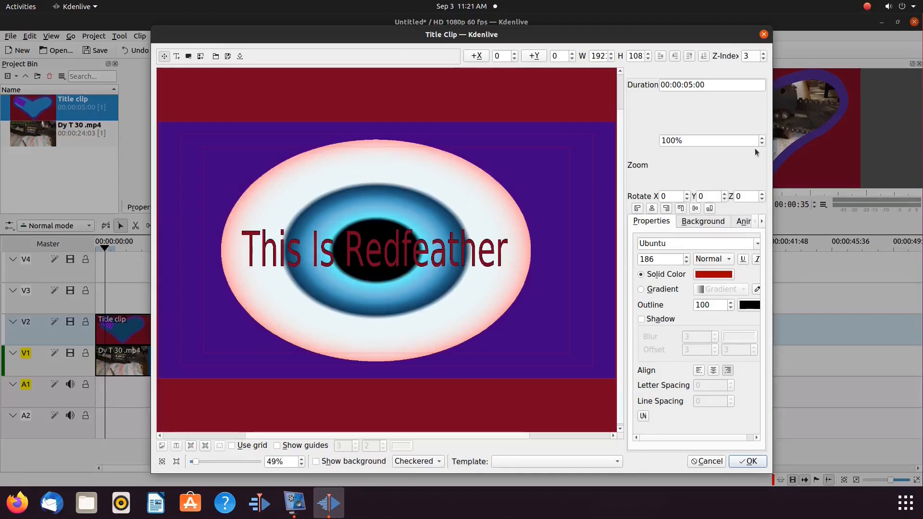
Step: Scale the eye image to 32%, rotate it -24° about Z, and place it over the heart's upper-right lobe with the video background shown
{"action": "left_click_drag", "start_coordinate": [762, 143], "coordinate": [762, 143]}
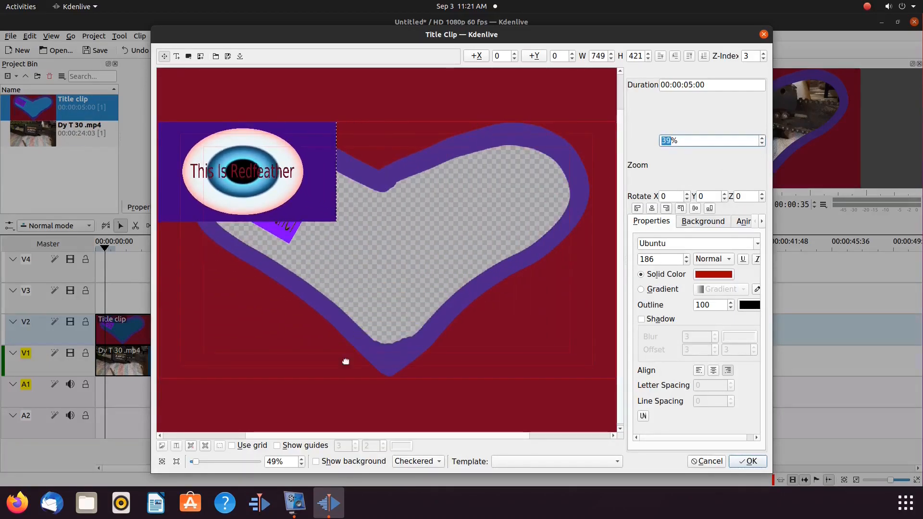
{"action": "left_click", "coordinate": [316, 462]}
{"action": "left_click_drag", "start_coordinate": [238, 181], "coordinate": [500, 215]}
{"action": "left_click_drag", "start_coordinate": [762, 200], "coordinate": [762, 199]}
{"action": "left_click_drag", "start_coordinate": [762, 144], "coordinate": [761, 144]}
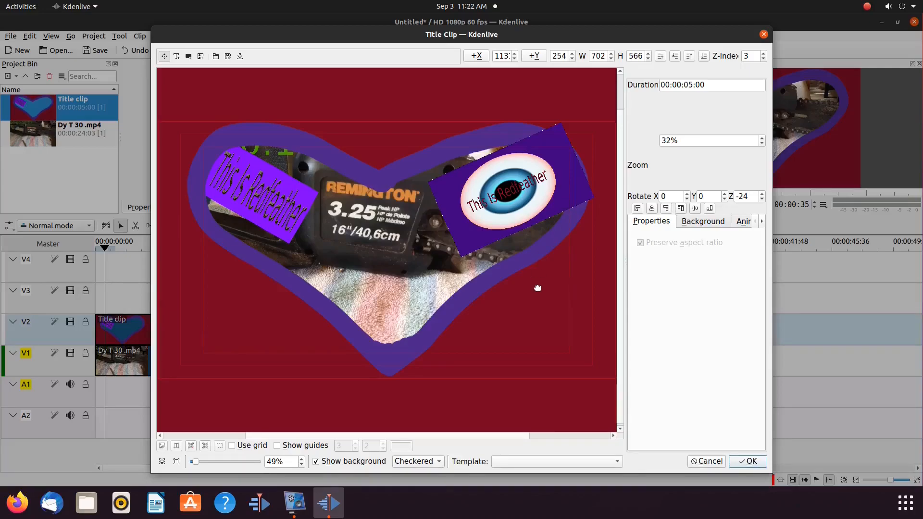
Step: Put the eye image behind the heart at Z-index 1, enlarge it slightly, and save the title clip to check it on the timeline
{"action": "left_click", "coordinate": [676, 56]}
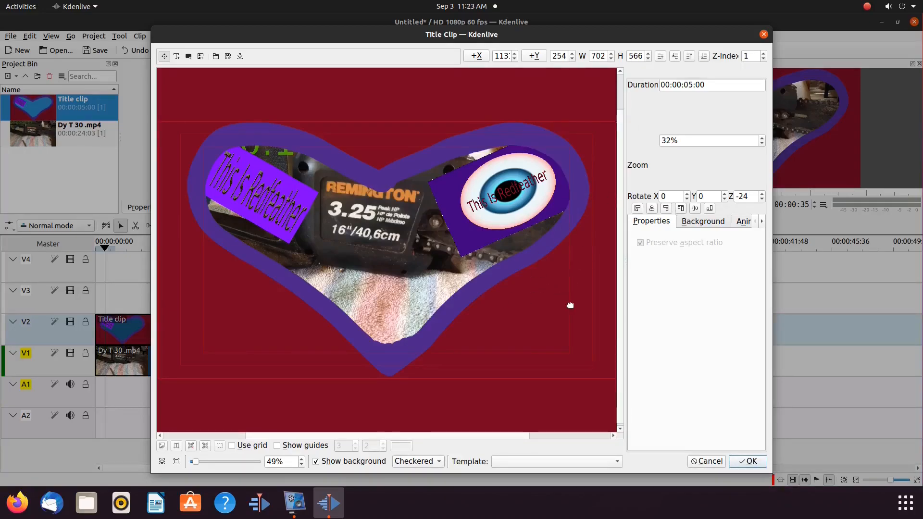
{"action": "left_click", "coordinate": [763, 138]}
{"action": "left_click", "coordinate": [762, 138]}
{"action": "left_click", "coordinate": [559, 310]}
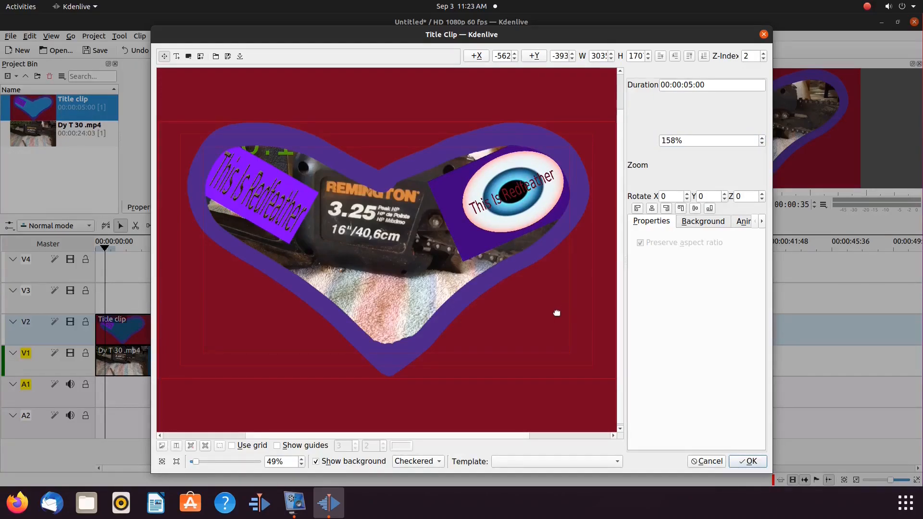
{"action": "left_click", "coordinate": [748, 462]}
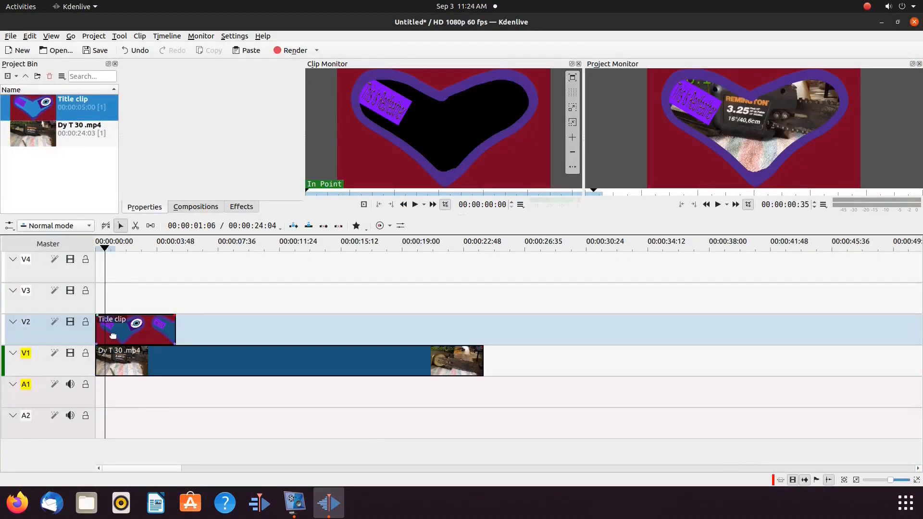
{"action": "left_click", "coordinate": [112, 391]}
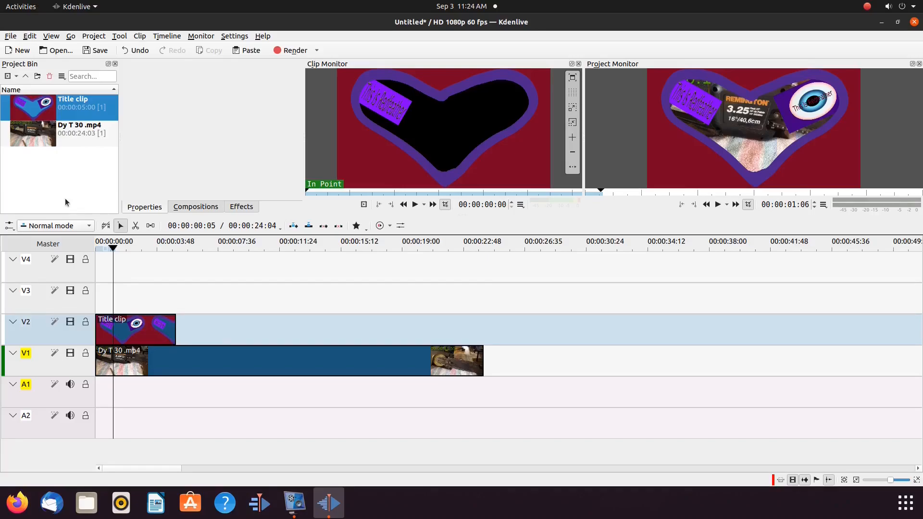
Step: Reopen the title clip from the project bin for editing and add the image M L K 1 .png
{"action": "right_click", "coordinate": [27, 110]}
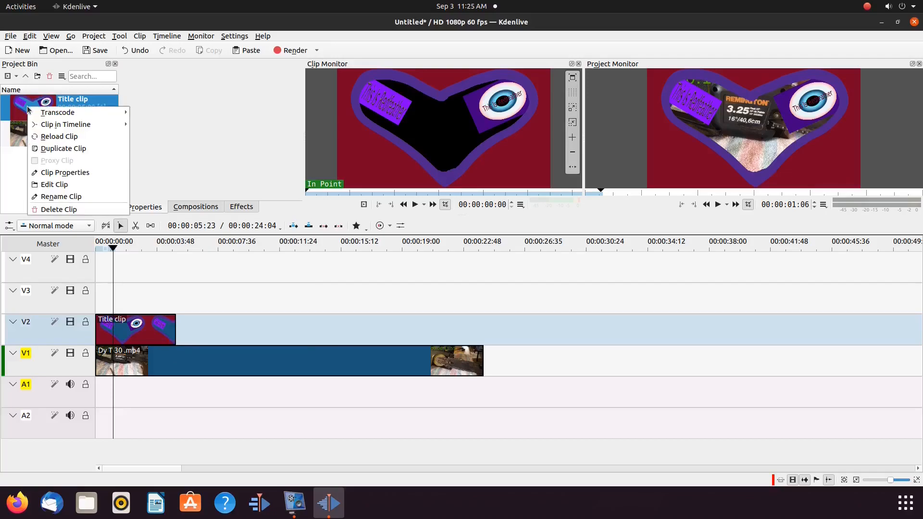
{"action": "left_click", "coordinate": [51, 186]}
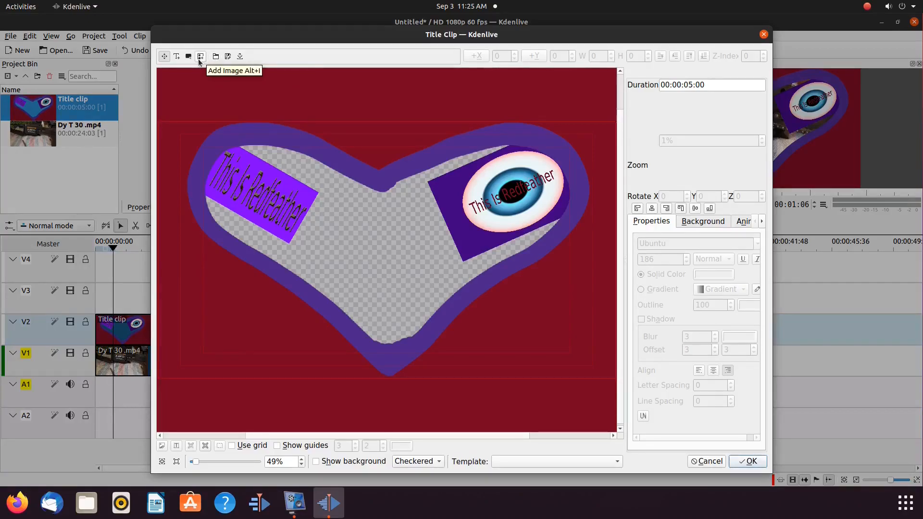
{"action": "left_click", "coordinate": [200, 58]}
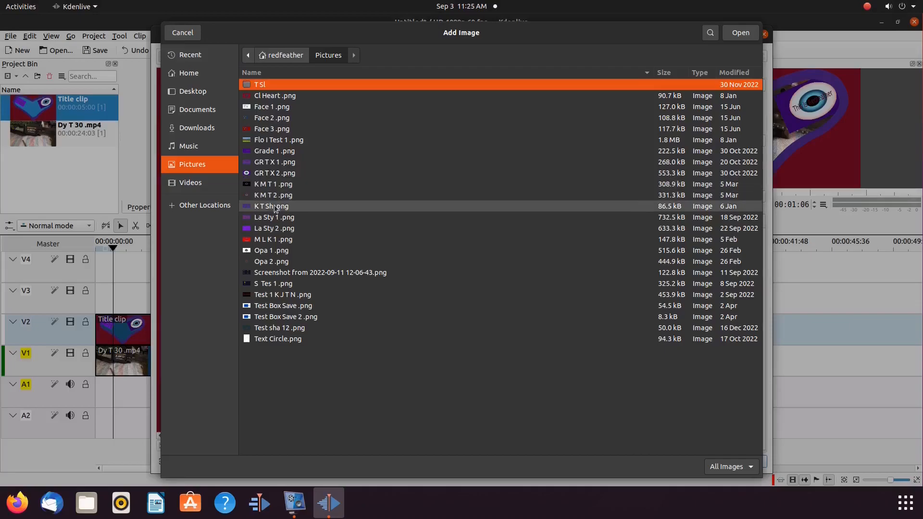
{"action": "left_click", "coordinate": [269, 239]}
{"action": "left_click", "coordinate": [741, 32]}
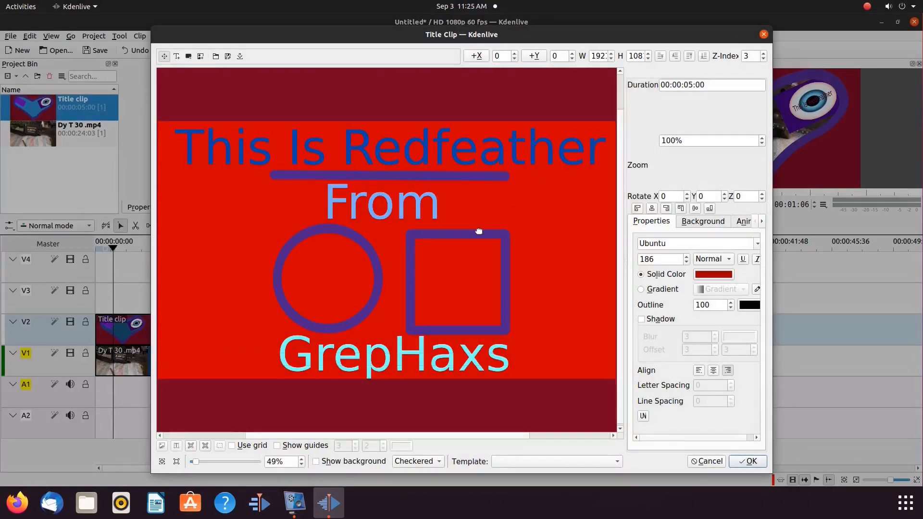
Step: Scale the red image to about 23%, place it behind the heart's lower tip with the video background shown, and save the title clip
{"action": "left_click", "coordinate": [762, 144]}
{"action": "left_click_drag", "start_coordinate": [762, 144], "coordinate": [762, 143]}
{"action": "left_click", "coordinate": [316, 461]}
{"action": "left_click_drag", "start_coordinate": [240, 178], "coordinate": [394, 314]}
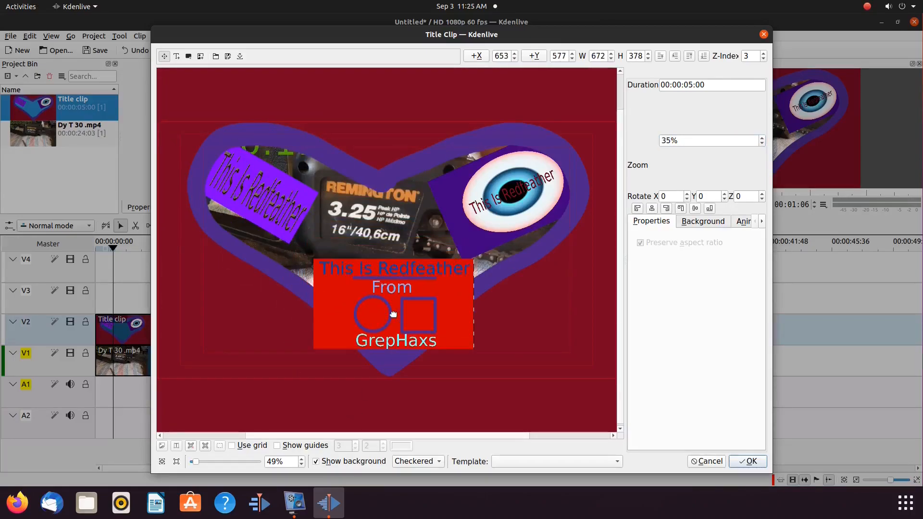
{"action": "left_click_drag", "start_coordinate": [762, 143], "coordinate": [764, 146]}
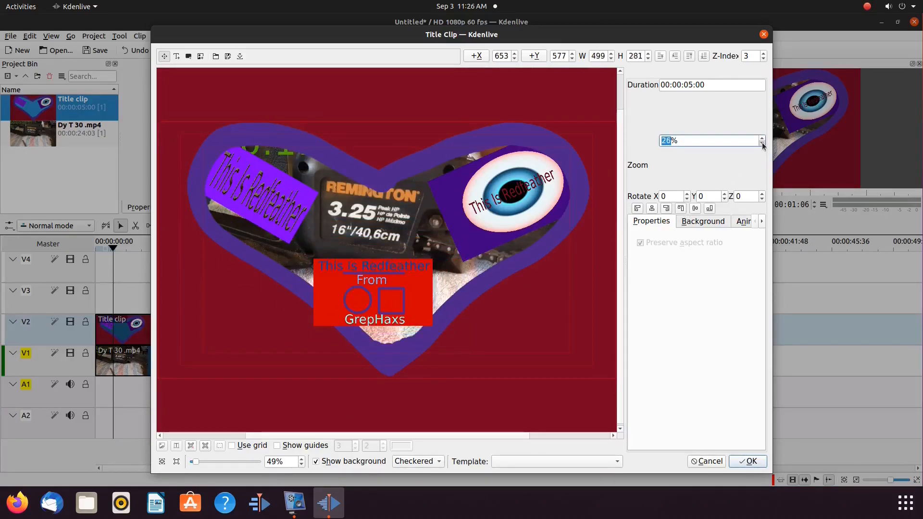
{"action": "left_click_drag", "start_coordinate": [361, 300], "coordinate": [379, 299]}
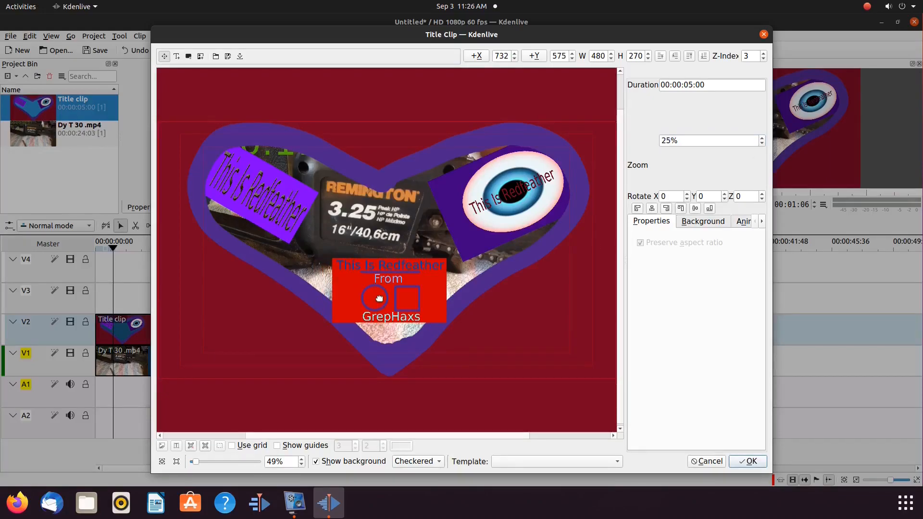
{"action": "left_click", "coordinate": [763, 143]}
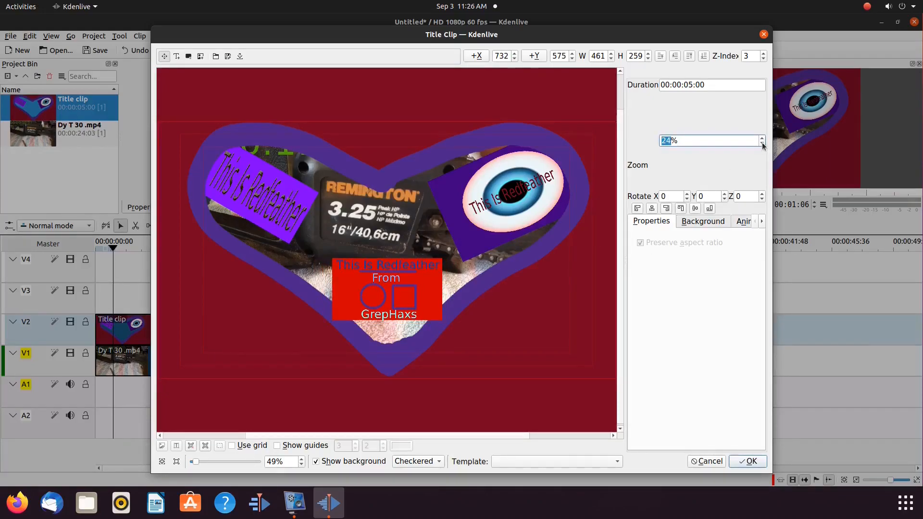
{"action": "left_click", "coordinate": [763, 142]}
{"action": "left_click_drag", "start_coordinate": [381, 290], "coordinate": [379, 307]}
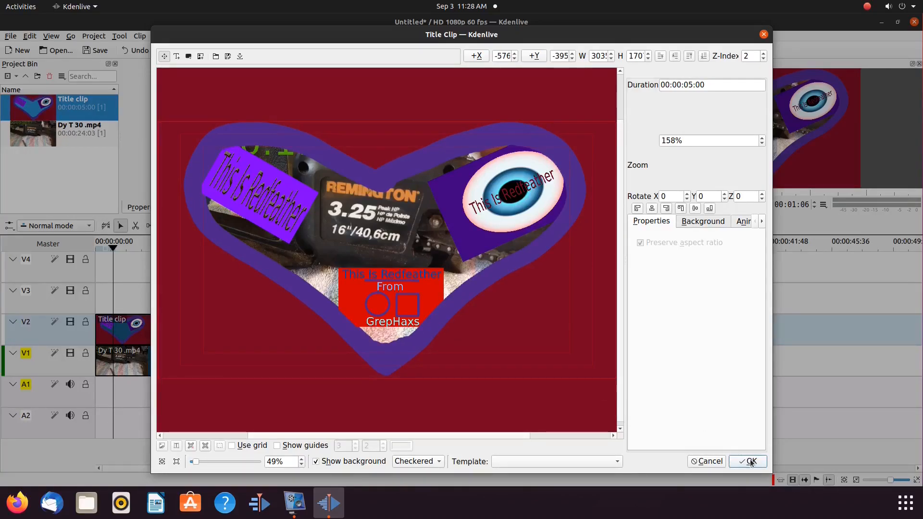
{"action": "left_click", "coordinate": [751, 463]}
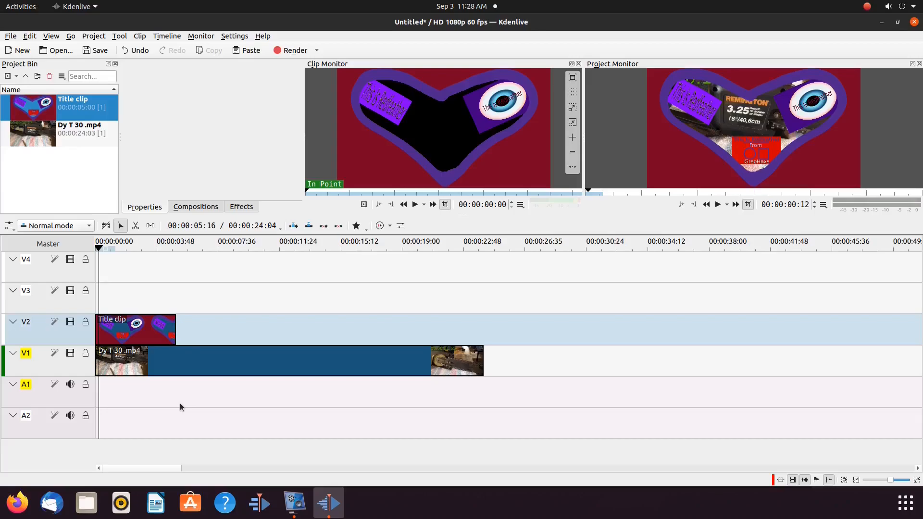
Step: Check the composite full screen, and extend the title clip on track V2 to the end of the Dy T 30 .mp4 clip
{"action": "left_click", "coordinate": [913, 77]}
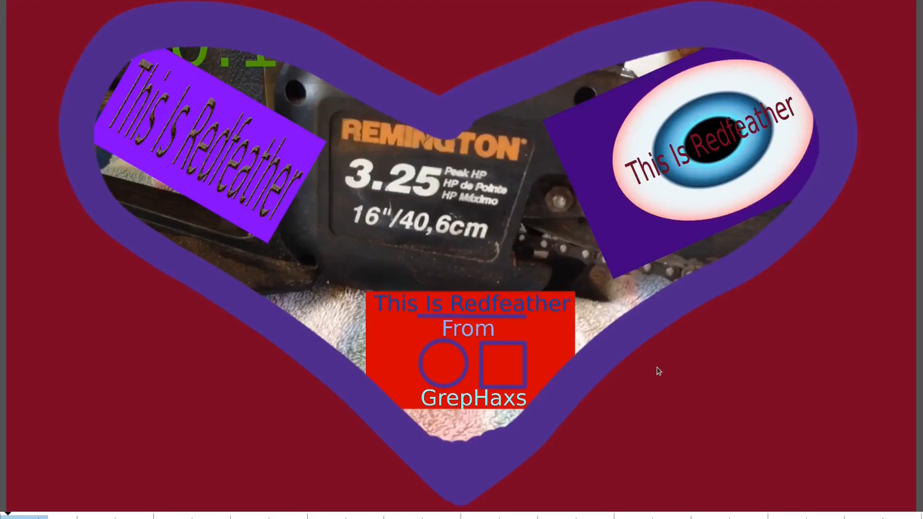
{"action": "left_click", "coordinate": [914, 10]}
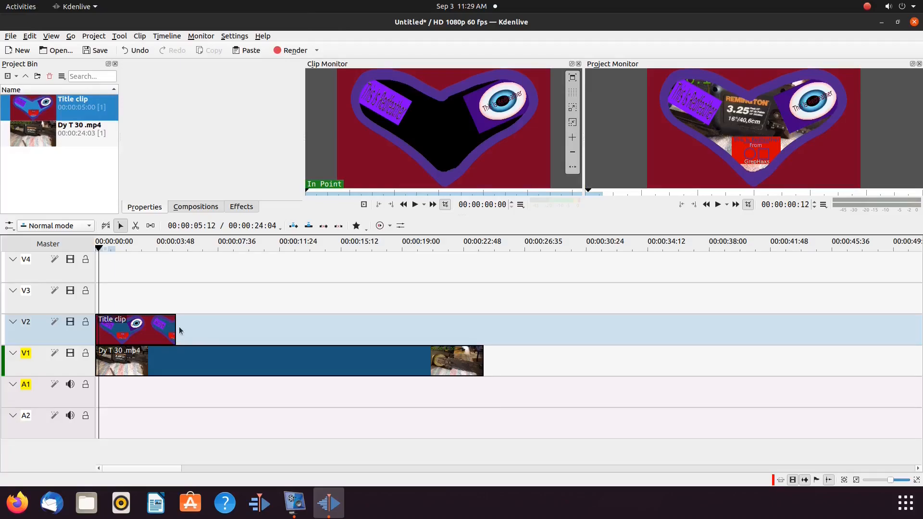
{"action": "left_click_drag", "start_coordinate": [178, 328], "coordinate": [484, 330]}
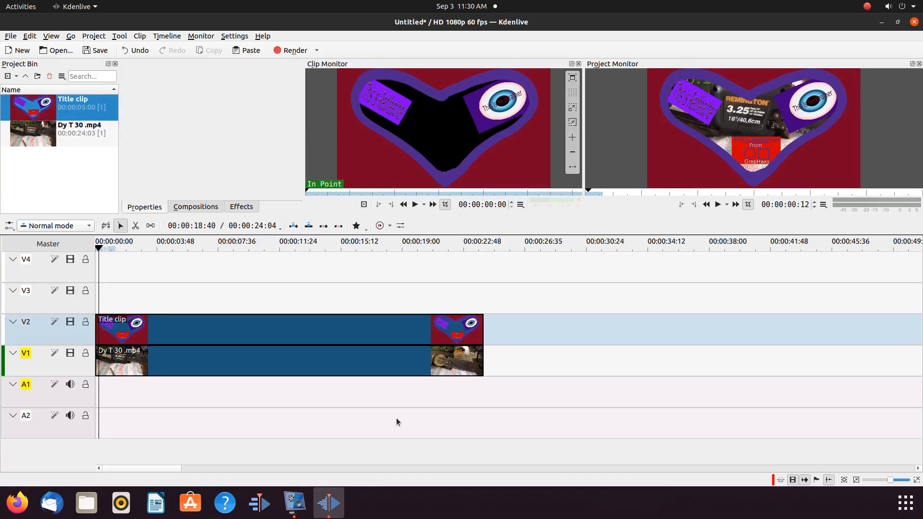
Step: Reopen the title clip from the project bin for editing and show the video background
{"action": "right_click", "coordinate": [34, 114]}
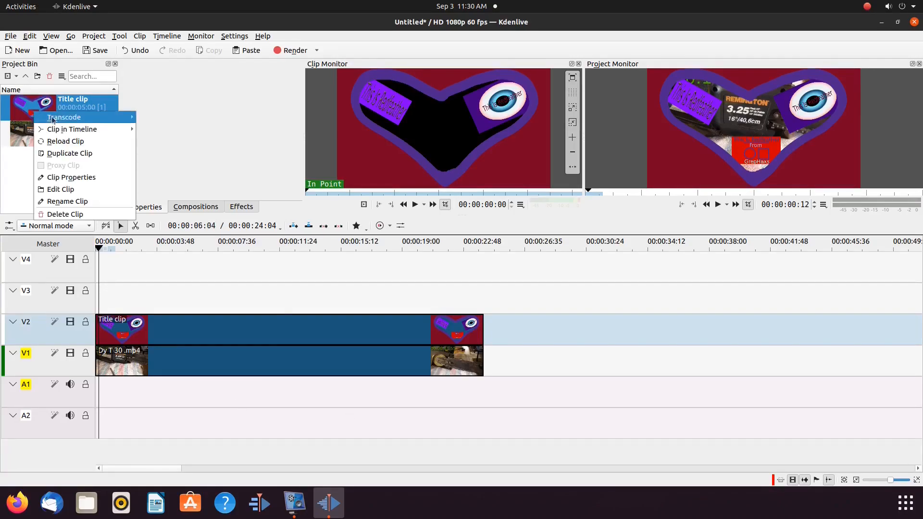
{"action": "left_click", "coordinate": [57, 190]}
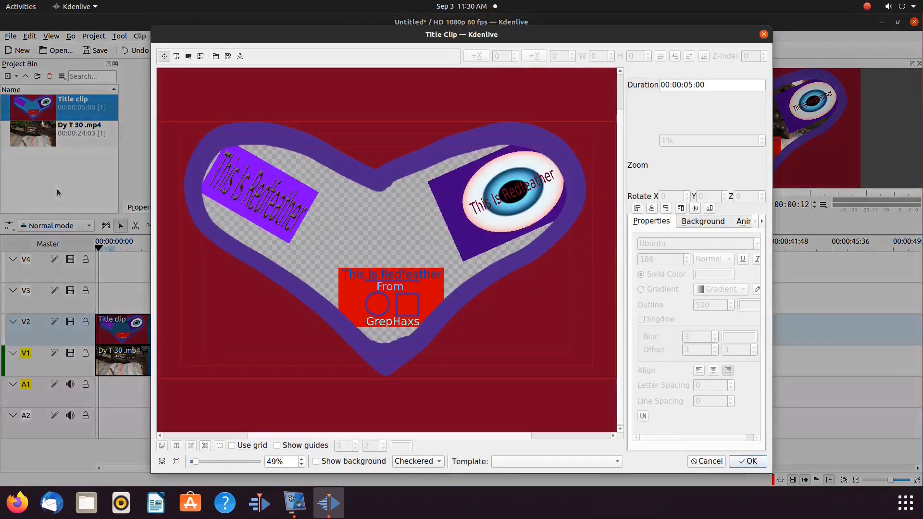
{"action": "left_click", "coordinate": [316, 462]}
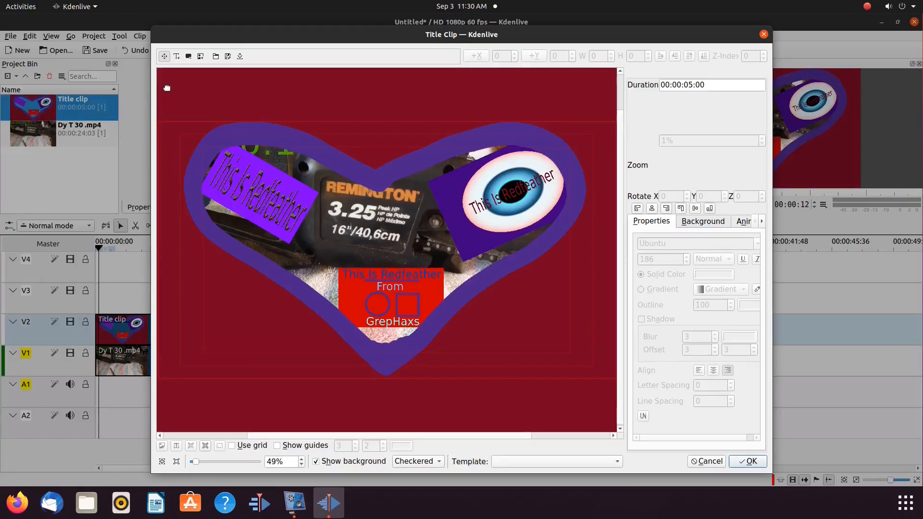
Step: Add a text item above the heart's centre notch and replace its placeholder with "T"
{"action": "left_click", "coordinate": [176, 57]}
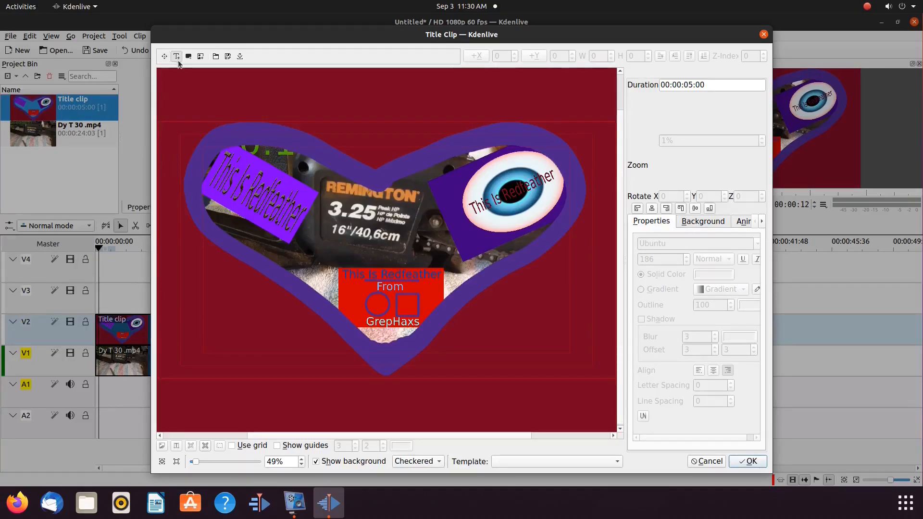
{"action": "left_click", "coordinate": [365, 139]}
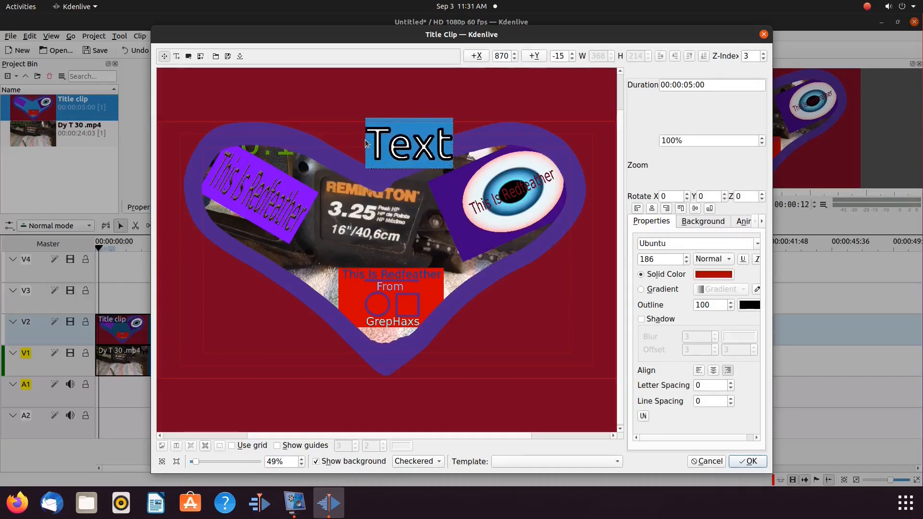
{"action": "left_click", "coordinate": [578, 283]}
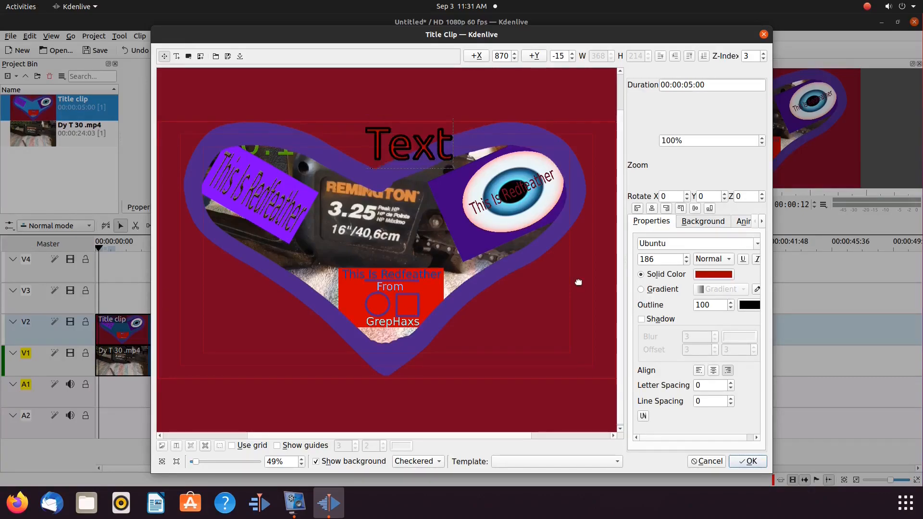
{"action": "type", "text": "T"}
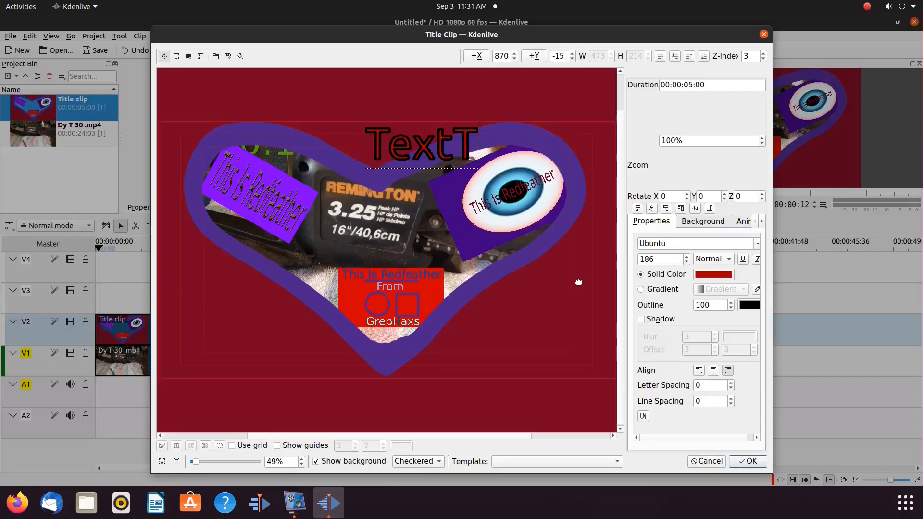
{"action": "key", "text": "BackSpace"}
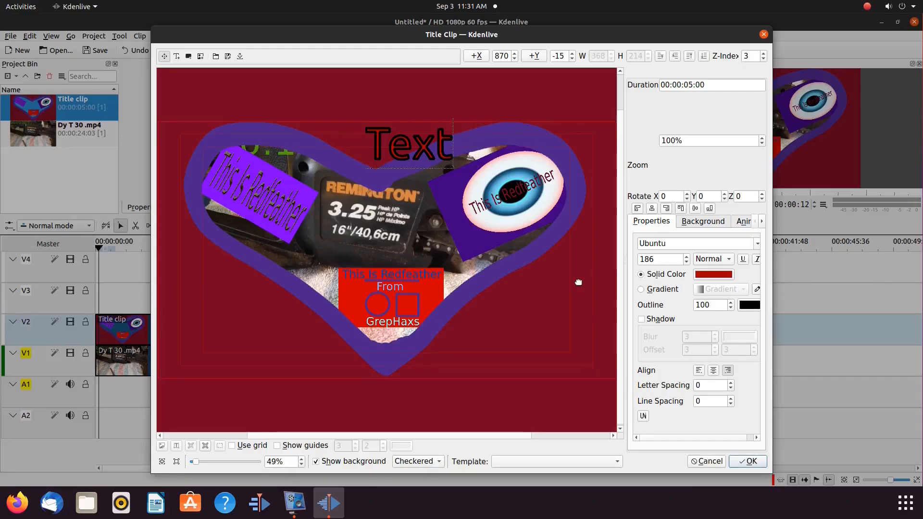
{"action": "key", "text": "BackSpace"}
{"action": "key", "text": "BackSpace"}
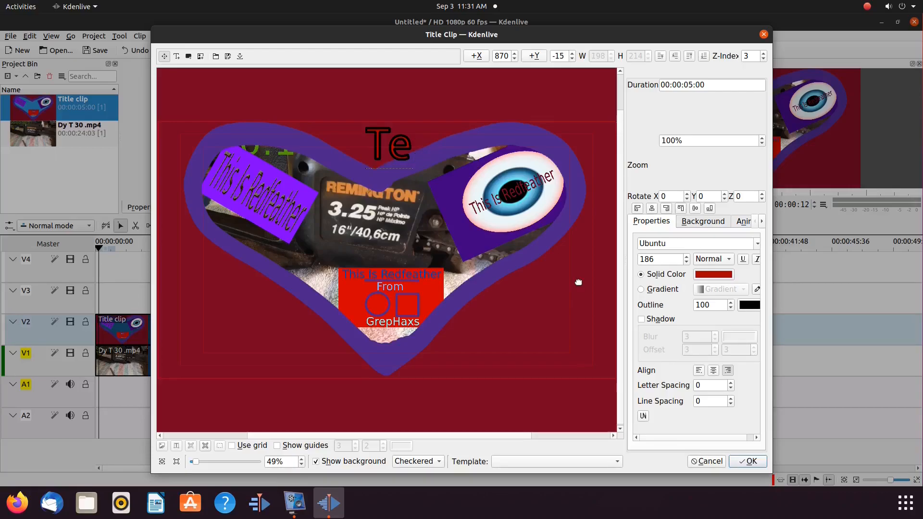
{"action": "key", "text": "BackSpace"}
{"action": "key", "text": "BackSpace"}
{"action": "type", "text": "T"}
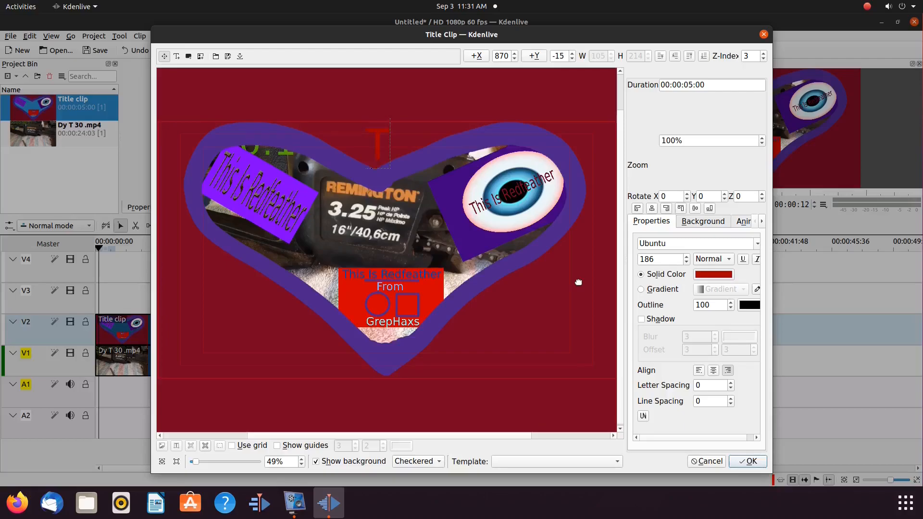
Step: Set the solid colour of the "T" text to dark blue
{"action": "left_click", "coordinate": [706, 277]}
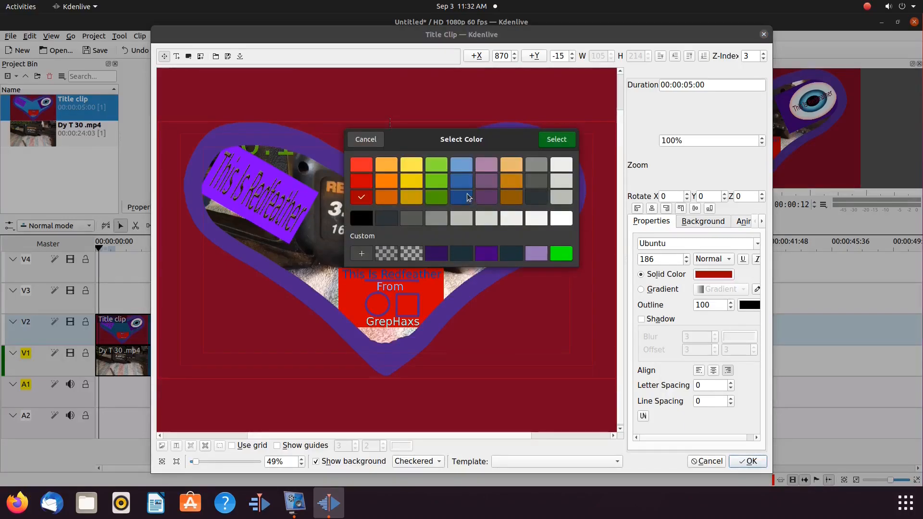
{"action": "left_click", "coordinate": [464, 200]}
{"action": "left_click", "coordinate": [557, 140]}
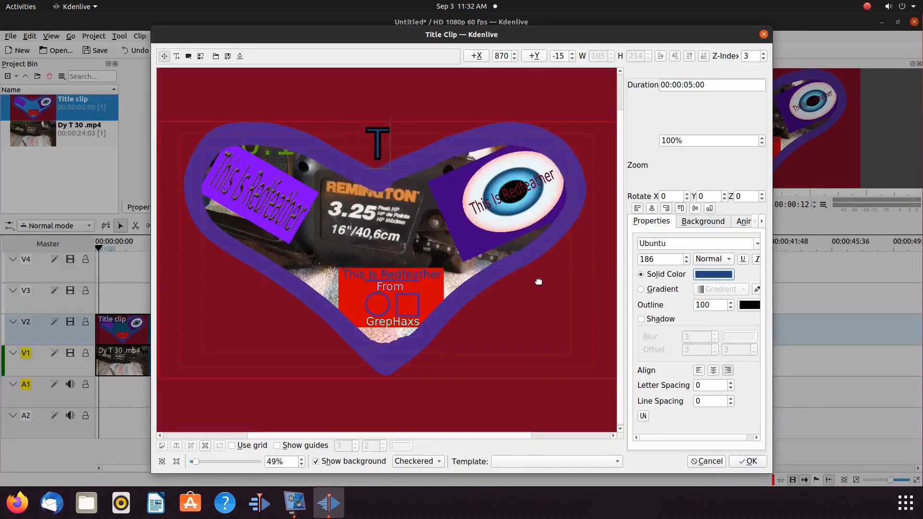
Step: Add the text "Is" outside the heart's lower-left edge
{"action": "left_click", "coordinate": [214, 78]}
{"action": "left_click", "coordinate": [177, 57]}
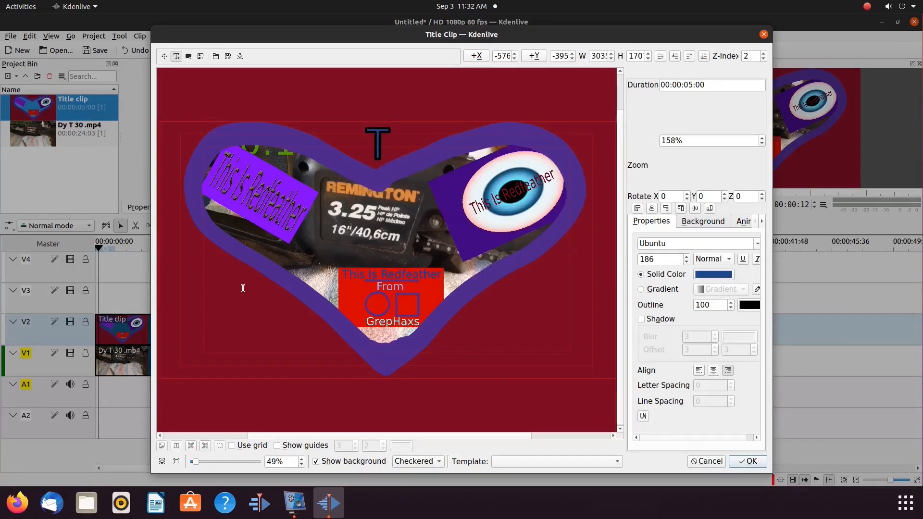
{"action": "left_click", "coordinate": [261, 313]}
{"action": "key", "text": "BackSpace"}
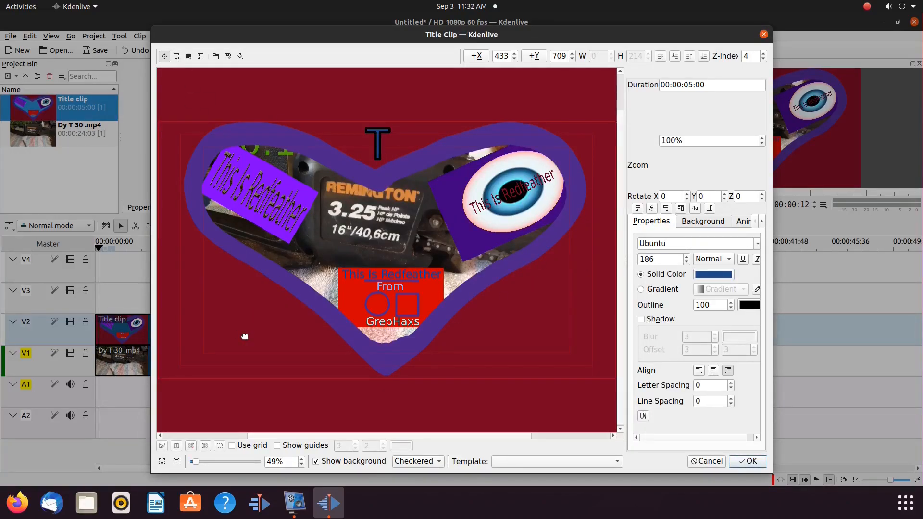
{"action": "type", "text": "Is"}
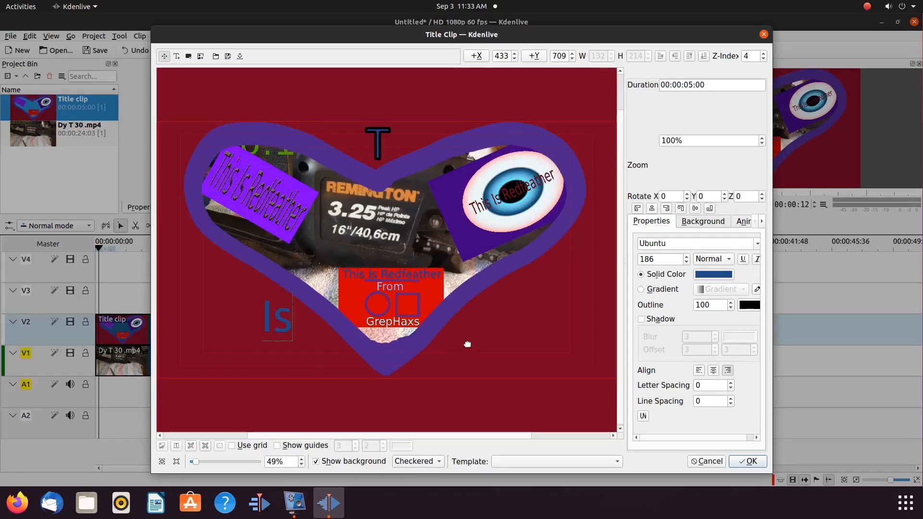
Step: Add the text "R" outside the heart's lower-right edge
{"action": "left_click", "coordinate": [482, 325]}
{"action": "key", "text": "alt+t"}
{"action": "left_click", "coordinate": [523, 310]}
{"action": "key", "text": "BackSpace"}
{"action": "type", "text": "R"}
{"action": "left_click", "coordinate": [488, 344]}
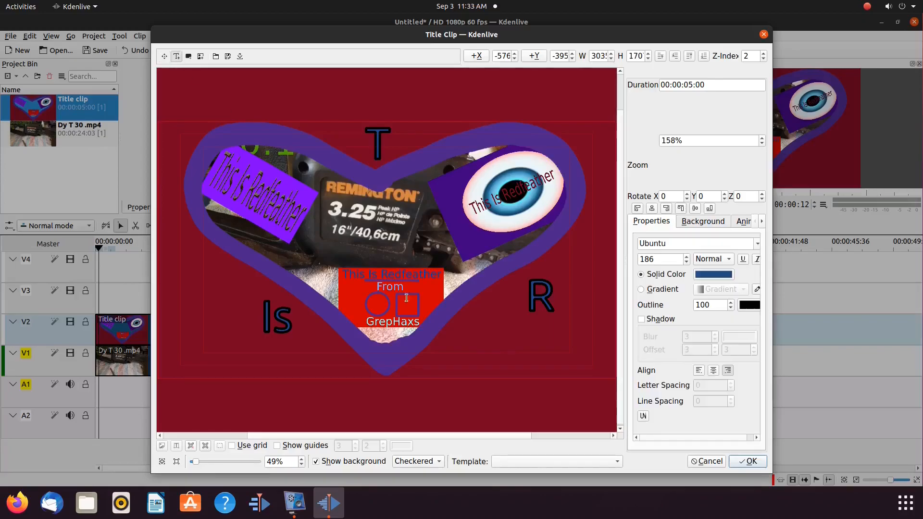
Step: Add the text "F" below and to the left of the "R"
{"action": "key", "text": "alt+t"}
{"action": "left_click", "coordinate": [479, 341]}
{"action": "key", "text": "BackSpace"}
{"action": "left_click", "coordinate": [535, 351]}
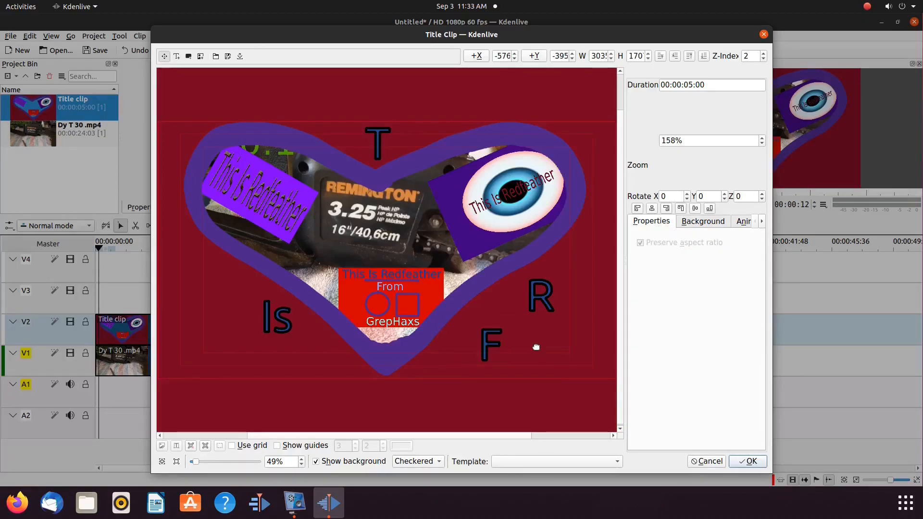
{"action": "left_click", "coordinate": [176, 57]}
{"action": "left_click", "coordinate": [528, 343]}
{"action": "key", "text": "BackSpace"}
{"action": "type", "text": "Gre"}
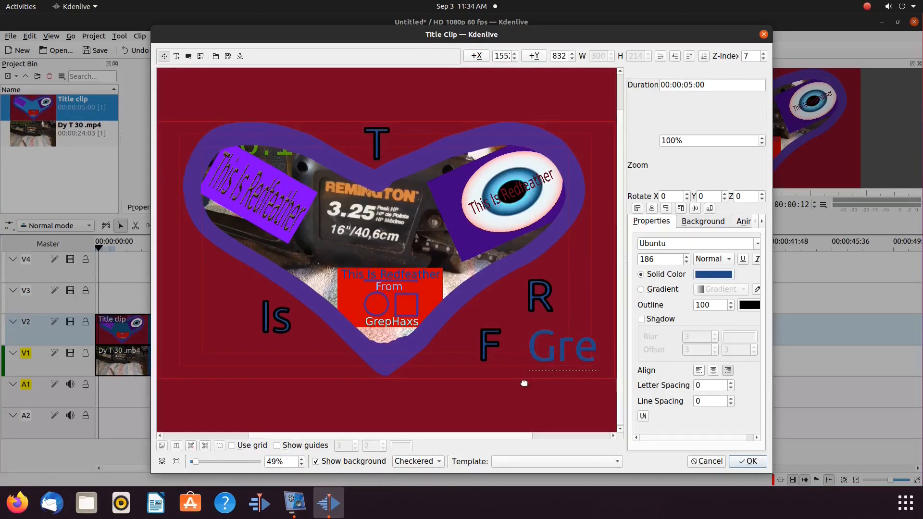
{"action": "key", "text": "BackSpace"}
{"action": "key", "text": "BackSpace"}
{"action": "key", "text": "BackSpace"}
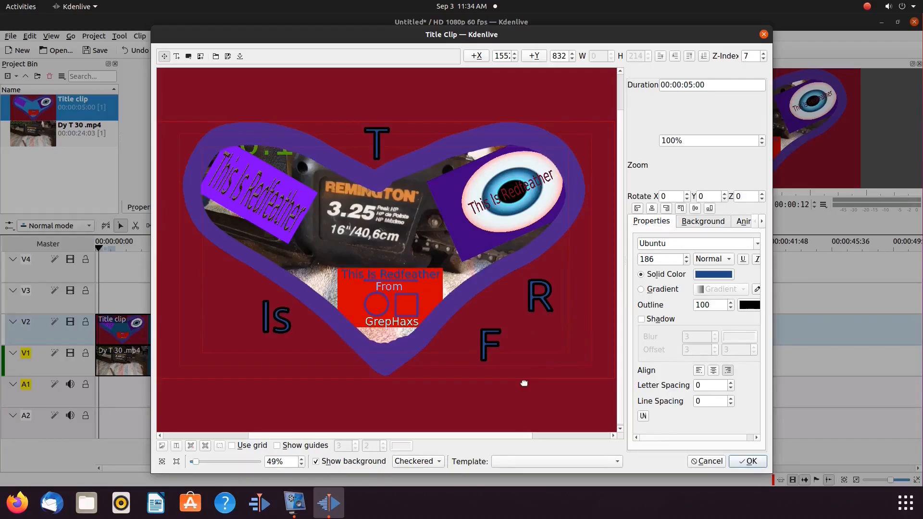
Step: Add the text "G" directly below the "R", beside the "F"
{"action": "left_click", "coordinate": [177, 57]}
{"action": "left_click", "coordinate": [526, 318]}
{"action": "type", "text": "G"}
{"action": "left_click", "coordinate": [509, 368]}
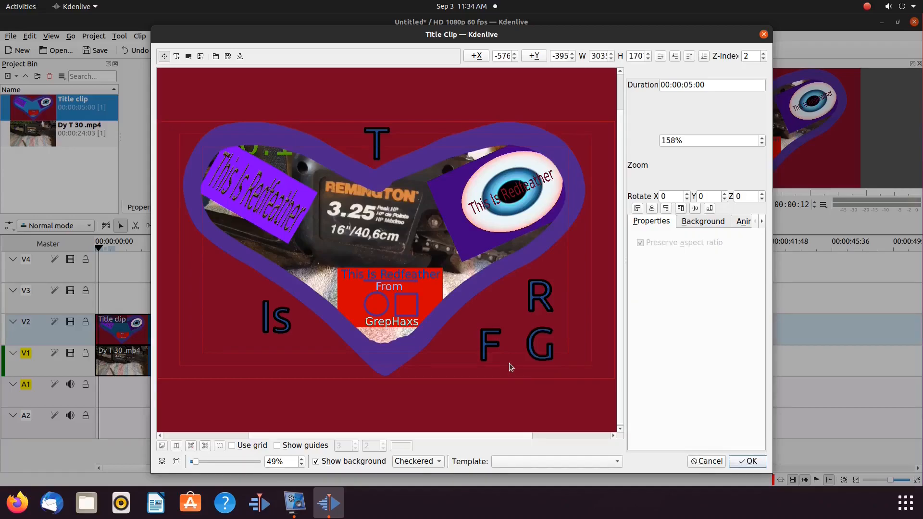
Step: Rotate the "T" text 21° about the Z axis
{"action": "left_click", "coordinate": [380, 145]}
{"action": "left_click", "coordinate": [762, 194]}
{"action": "left_click", "coordinate": [762, 193]}
{"action": "left_click", "coordinate": [763, 194]}
{"action": "left_click", "coordinate": [763, 194]}
{"action": "left_click", "coordinate": [762, 193]}
{"action": "left_click", "coordinate": [763, 195]}
{"action": "left_click", "coordinate": [762, 195]}
{"action": "left_click", "coordinate": [763, 195]}
{"action": "left_click", "coordinate": [762, 194]}
{"action": "left_click", "coordinate": [762, 194]}
{"action": "left_click", "coordinate": [762, 195]}
{"action": "left_click", "coordinate": [762, 195]}
{"action": "left_click", "coordinate": [763, 194]}
{"action": "left_click", "coordinate": [762, 194]}
{"action": "left_click", "coordinate": [762, 195]}
{"action": "left_click", "coordinate": [762, 194]}
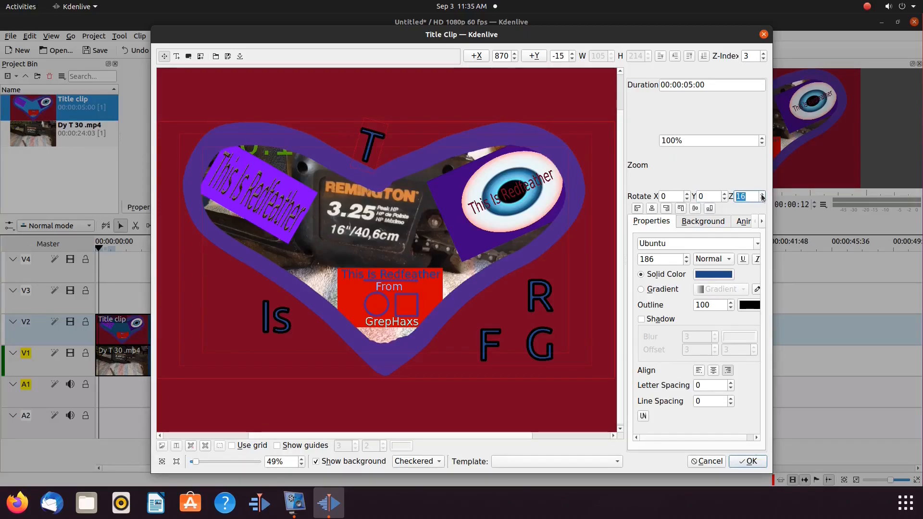
{"action": "left_click", "coordinate": [762, 195]}
{"action": "left_click", "coordinate": [762, 194]}
{"action": "left_click", "coordinate": [762, 195]}
{"action": "left_click", "coordinate": [762, 194]}
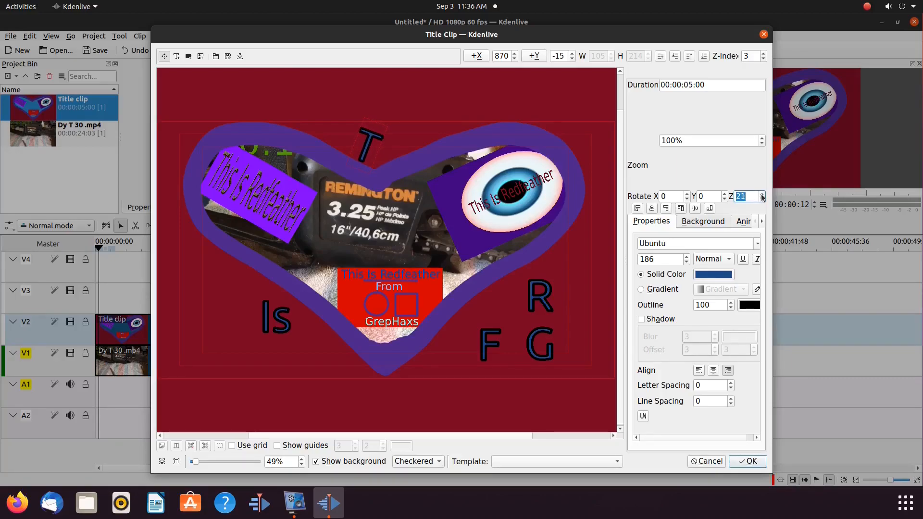
Step: Rotate the "Is" text clockwise about the Z axis to follow the heart's lower-left edge, and move it up slightly
{"action": "left_click", "coordinate": [276, 323]}
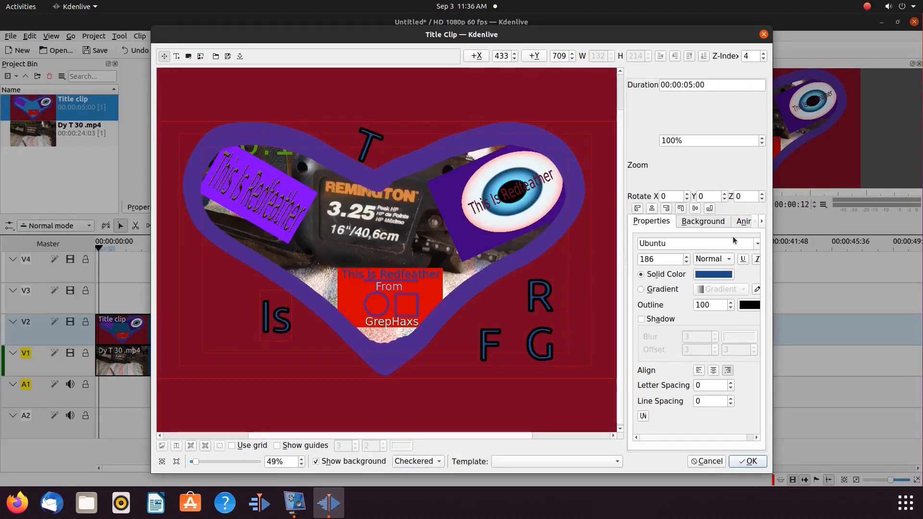
{"action": "left_click", "coordinate": [763, 197]}
{"action": "left_click", "coordinate": [763, 197]}
{"action": "left_click", "coordinate": [764, 197]}
{"action": "left_click", "coordinate": [763, 197]}
{"action": "left_click", "coordinate": [763, 197]}
{"action": "left_click", "coordinate": [763, 197]}
{"action": "left_click", "coordinate": [763, 197]}
{"action": "left_click", "coordinate": [764, 197]}
{"action": "left_click", "coordinate": [763, 197]}
{"action": "left_click", "coordinate": [763, 197]}
{"action": "left_click", "coordinate": [763, 197]}
{"action": "left_click", "coordinate": [764, 198]}
{"action": "left_click", "coordinate": [764, 197]}
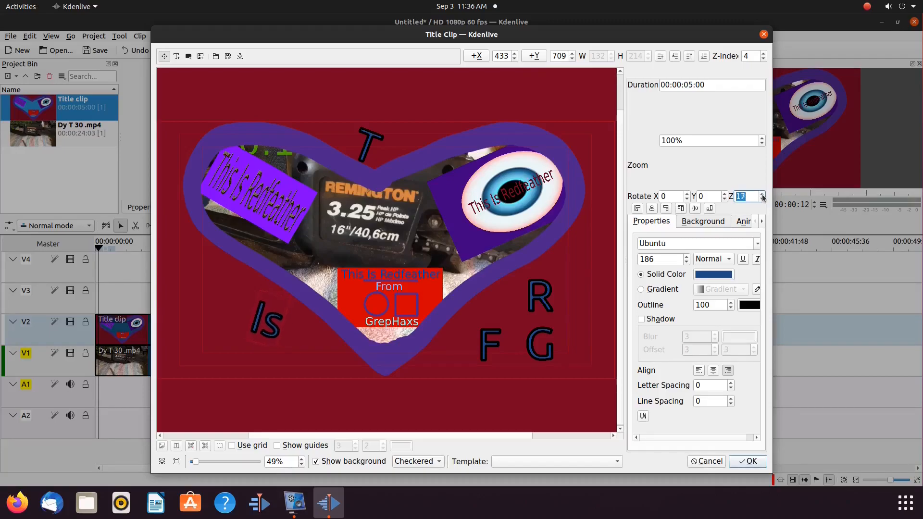
{"action": "left_click", "coordinate": [573, 59]}
Step: Rotate the "R" text -33° about the Z axis and raise it to Y 572 along the heart's lower-right edge
{"action": "left_click", "coordinate": [541, 299]}
{"action": "left_click", "coordinate": [763, 199]}
{"action": "left_click", "coordinate": [573, 59]}
{"action": "left_click", "coordinate": [573, 59]}
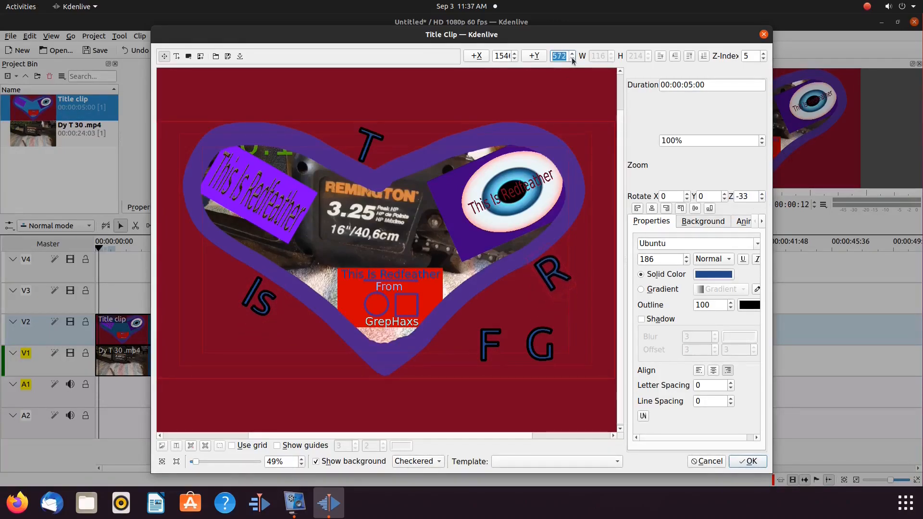
Step: Move the "F" to X 447, Y 870 below the "Is", and shift the "G" closer to the heart's bottom tip
{"action": "left_click_drag", "start_coordinate": [486, 348], "coordinate": [271, 358]}
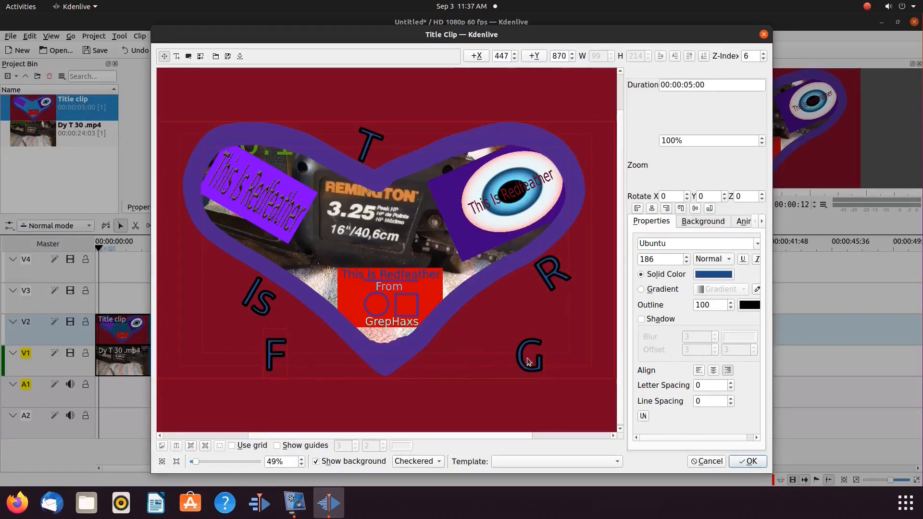
{"action": "left_click_drag", "start_coordinate": [534, 354], "coordinate": [462, 354]}
Step: Reset the "T" text's Z rotation to 0 and place it at X 857, Y 7 above the heart's notch
{"action": "left_click", "coordinate": [371, 144]}
{"action": "left_click", "coordinate": [762, 199]}
{"action": "left_click", "coordinate": [515, 59]}
{"action": "left_click", "coordinate": [573, 54]}
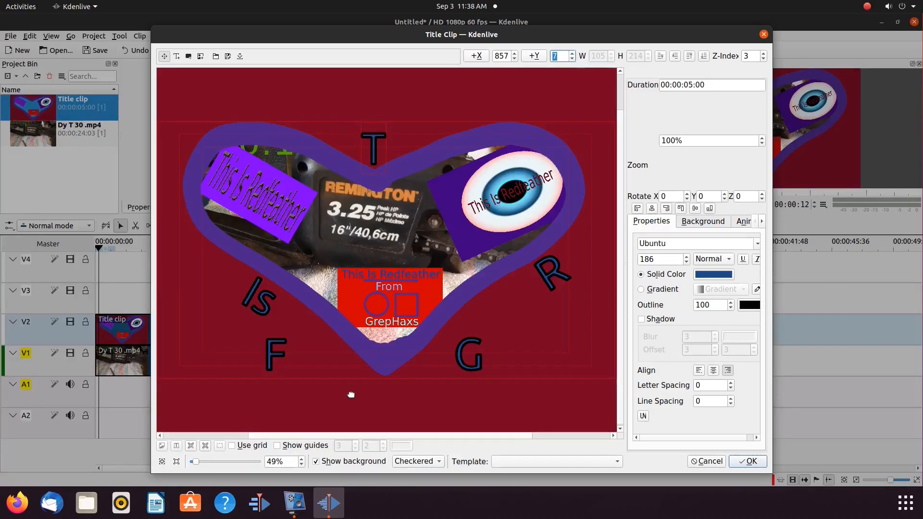
{"action": "left_click", "coordinate": [378, 398]}
Step: Add the text "rom" after the "F" to spell "From", and align both pieces beside the heart's tip
{"action": "left_click", "coordinate": [176, 56]}
{"action": "left_click", "coordinate": [267, 359]}
{"action": "type", "text": "rom"}
{"action": "left_click_drag", "start_coordinate": [331, 367], "coordinate": [318, 366]}
{"action": "left_click_drag", "start_coordinate": [261, 361], "coordinate": [254, 361]}
{"action": "left_click_drag", "start_coordinate": [328, 367], "coordinate": [324, 366]}
Step: Move the "G" closer to the heart's tip, add the text "rephaxs" after it, and align both pieces as one word
{"action": "left_click_drag", "start_coordinate": [461, 370], "coordinate": [439, 368]}
{"action": "left_click", "coordinate": [433, 401]}
{"action": "left_click", "coordinate": [176, 57]}
{"action": "left_click", "coordinate": [477, 391]}
{"action": "type", "text": "re"}
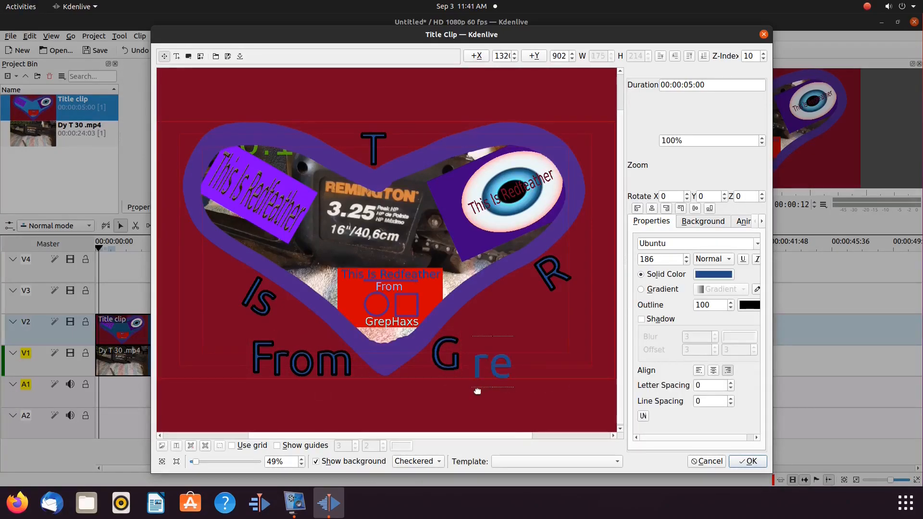
{"action": "type", "text": "phaxs"}
{"action": "left_click_drag", "start_coordinate": [506, 368], "coordinate": [494, 361]}
{"action": "left_click_drag", "start_coordinate": [431, 363], "coordinate": [429, 364]}
{"action": "left_click_drag", "start_coordinate": [494, 361], "coordinate": [492, 361]}
{"action": "left_click", "coordinate": [505, 415]}
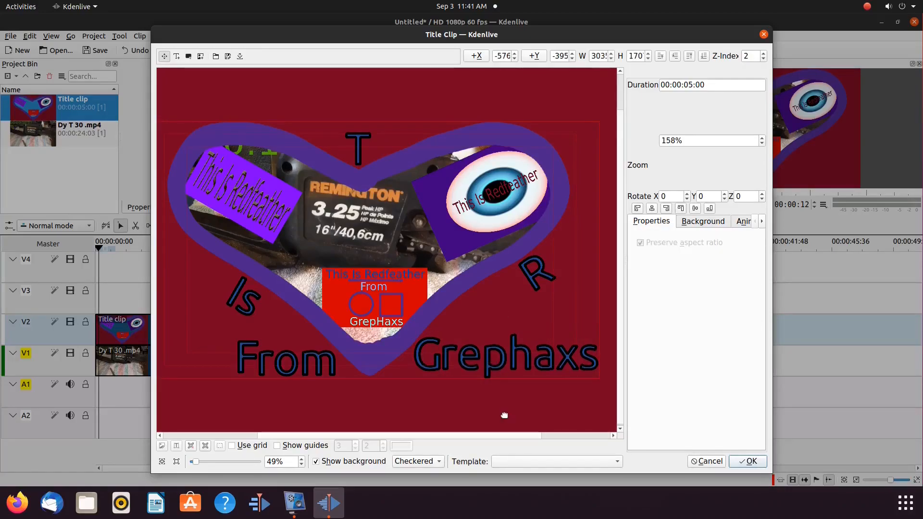
Step: Move the "R" down along the heart's lower-right edge, then add the text "edfeather" and rotate it upward to follow that edge
{"action": "left_click_drag", "start_coordinate": [536, 275], "coordinate": [472, 308]}
{"action": "left_click", "coordinate": [498, 272]}
{"action": "type", "text": "edfeather"}
{"action": "left_click", "coordinate": [536, 344]}
{"action": "left_click", "coordinate": [536, 298]}
{"action": "left_click", "coordinate": [762, 199]}
{"action": "left_click_drag", "start_coordinate": [485, 255], "coordinate": [474, 271]}
Step: Scale down and reposition the "R" and "edfeather" texts so they form one slanted word along the heart's lower-right edge
{"action": "left_click", "coordinate": [397, 313]}
{"action": "left_click_drag", "start_coordinate": [397, 314], "coordinate": [380, 327]}
{"action": "left_click_drag", "start_coordinate": [515, 249], "coordinate": [491, 260]}
{"action": "left_click", "coordinate": [763, 144]}
{"action": "left_click_drag", "start_coordinate": [420, 301], "coordinate": [434, 293]}
{"action": "left_click", "coordinate": [762, 144]}
{"action": "left_click", "coordinate": [380, 406]}
Step: Add the text "his" after the "T" to spell "This", scaling down and aligning both pieces above the heart's notch
{"action": "left_click_drag", "start_coordinate": [342, 437], "coordinate": [282, 439]}
{"action": "left_click_drag", "start_coordinate": [376, 149], "coordinate": [406, 144]}
{"action": "left_click", "coordinate": [176, 56]}
{"action": "left_click", "coordinate": [350, 135]}
{"action": "type", "text": "his"}
{"action": "left_click", "coordinate": [394, 99]}
{"action": "left_click_drag", "start_coordinate": [331, 126], "coordinate": [345, 137]}
{"action": "left_click", "coordinate": [762, 144]}
{"action": "left_click_drag", "start_coordinate": [409, 139], "coordinate": [351, 137]}
{"action": "left_click", "coordinate": [762, 144]}
{"action": "left_click", "coordinate": [201, 270]}
Step: Save the edited title clip and preview the finished heart title in the full-screen monitor
{"action": "left_click", "coordinate": [748, 462]}
{"action": "left_click", "coordinate": [105, 388]}
{"action": "left_click", "coordinate": [913, 77]}
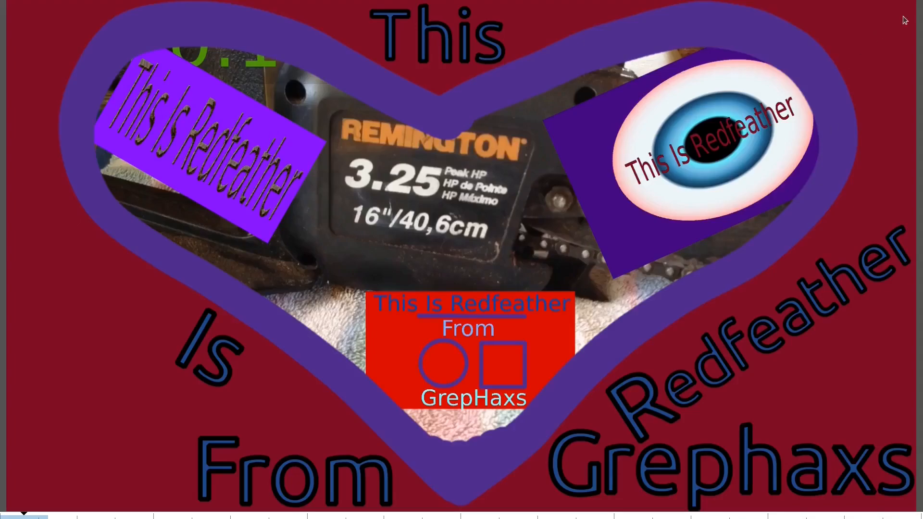
{"action": "mouse_move", "coordinate": [910, 14]}
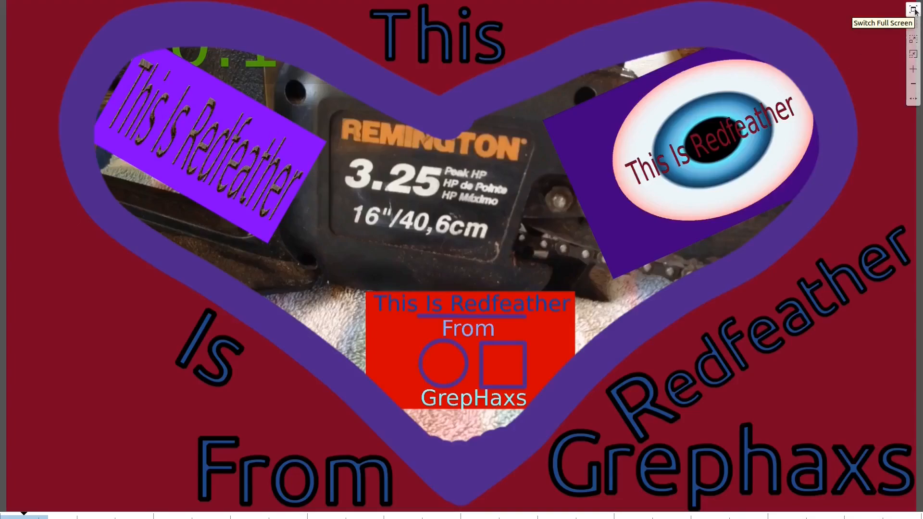
{"action": "left_click", "coordinate": [913, 9]}
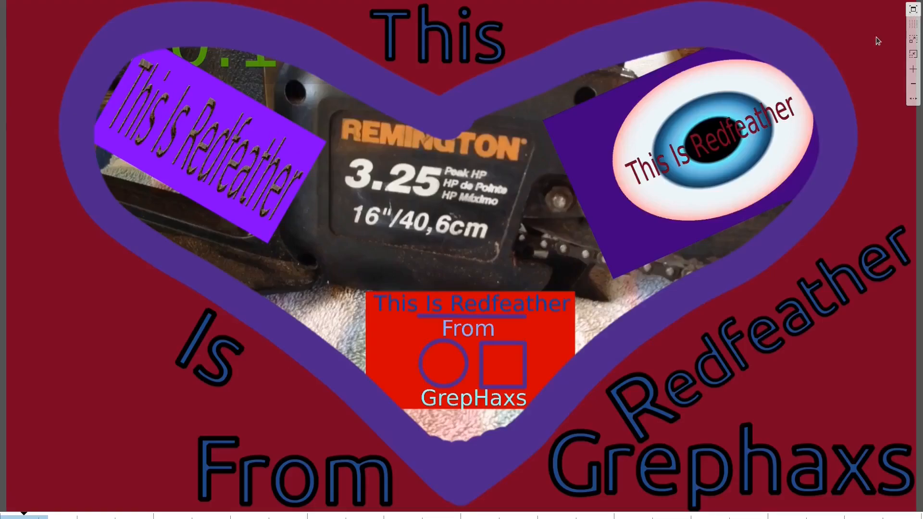